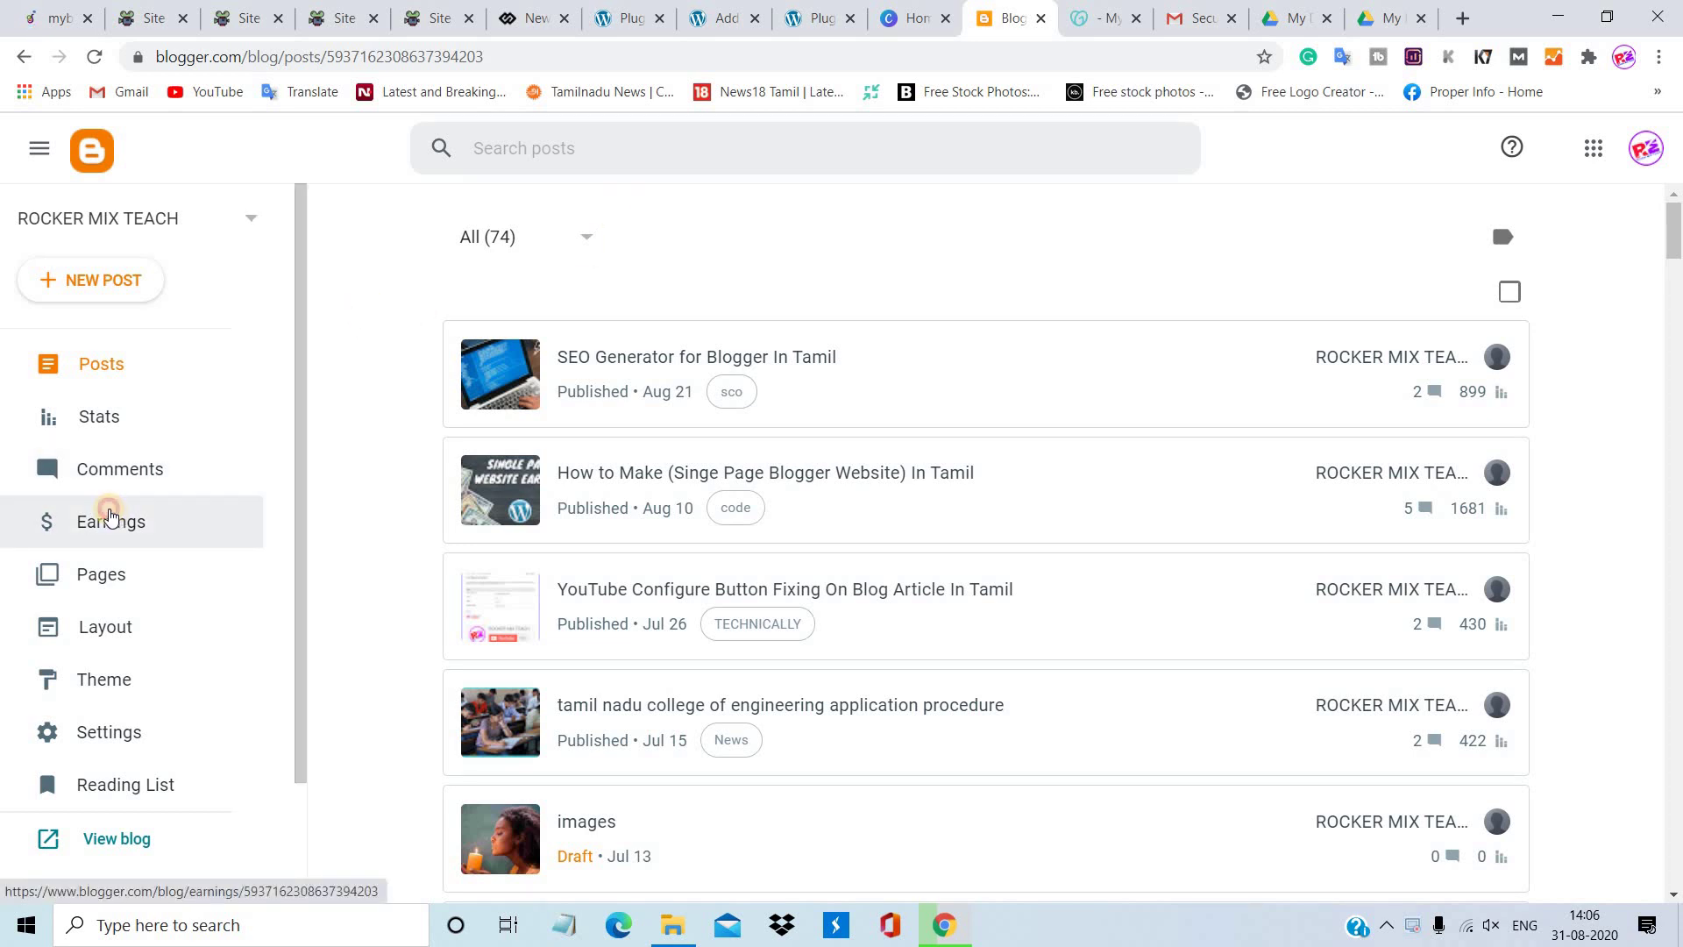
Open the Blogger blog's Earnings page and compare it with the Search Console, Settings and Dashboard pages of Site Kit on LIVE & NEW
{"action": "left_click", "coordinate": [113, 519]}
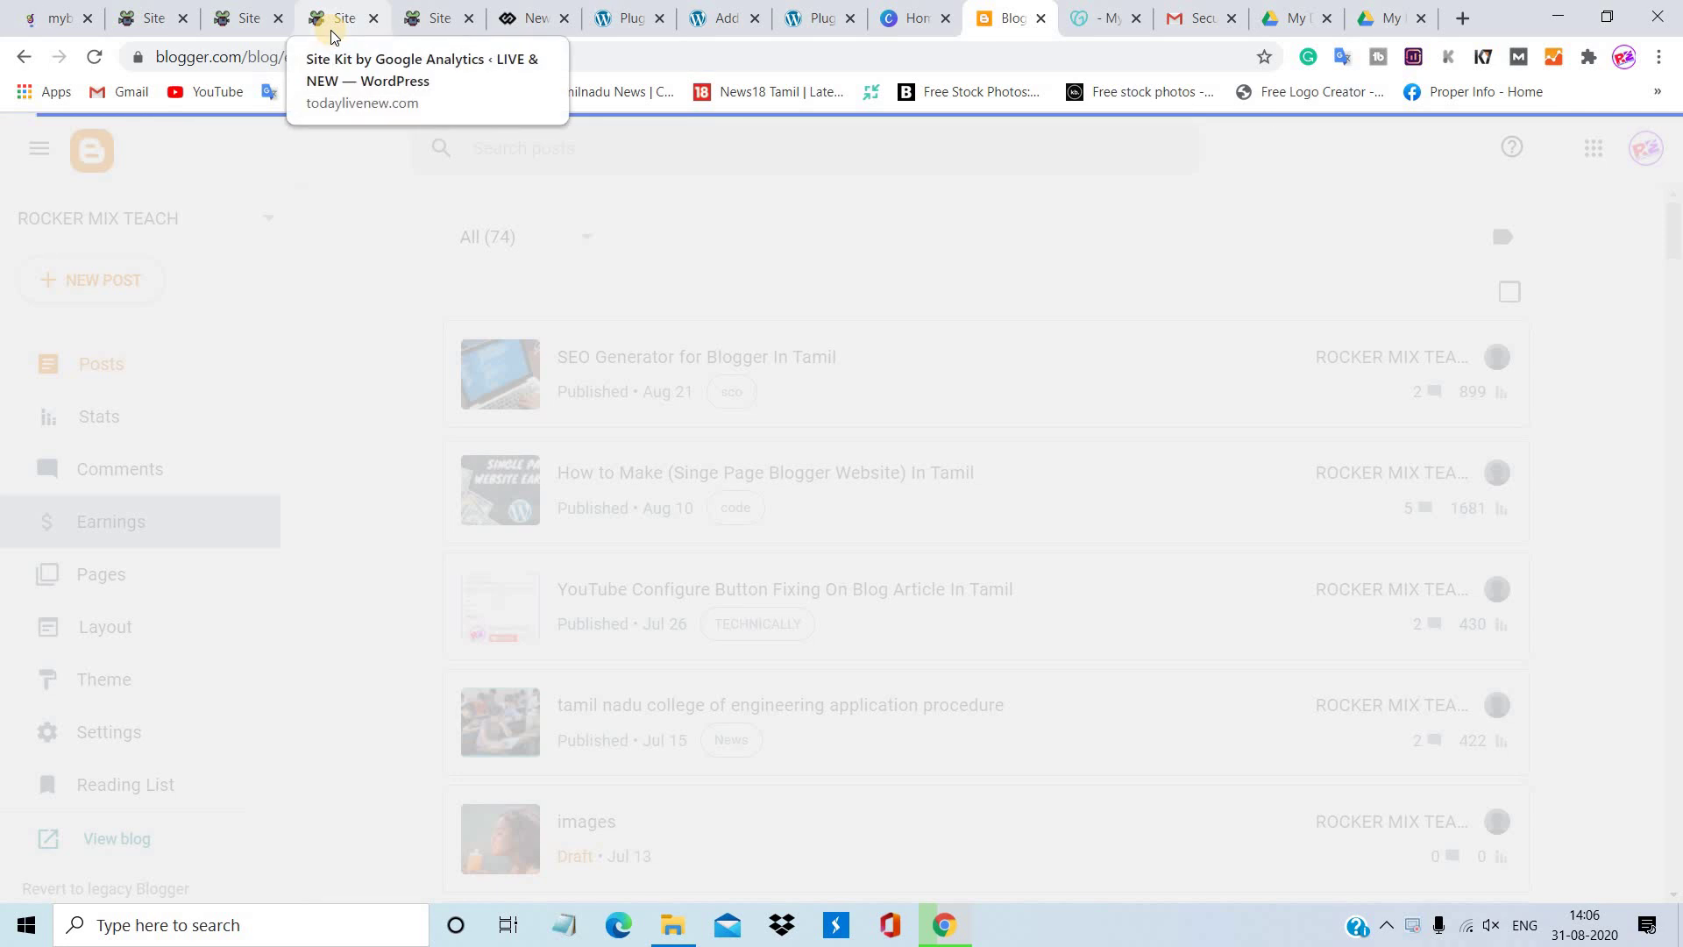
{"action": "left_click", "coordinate": [246, 19]}
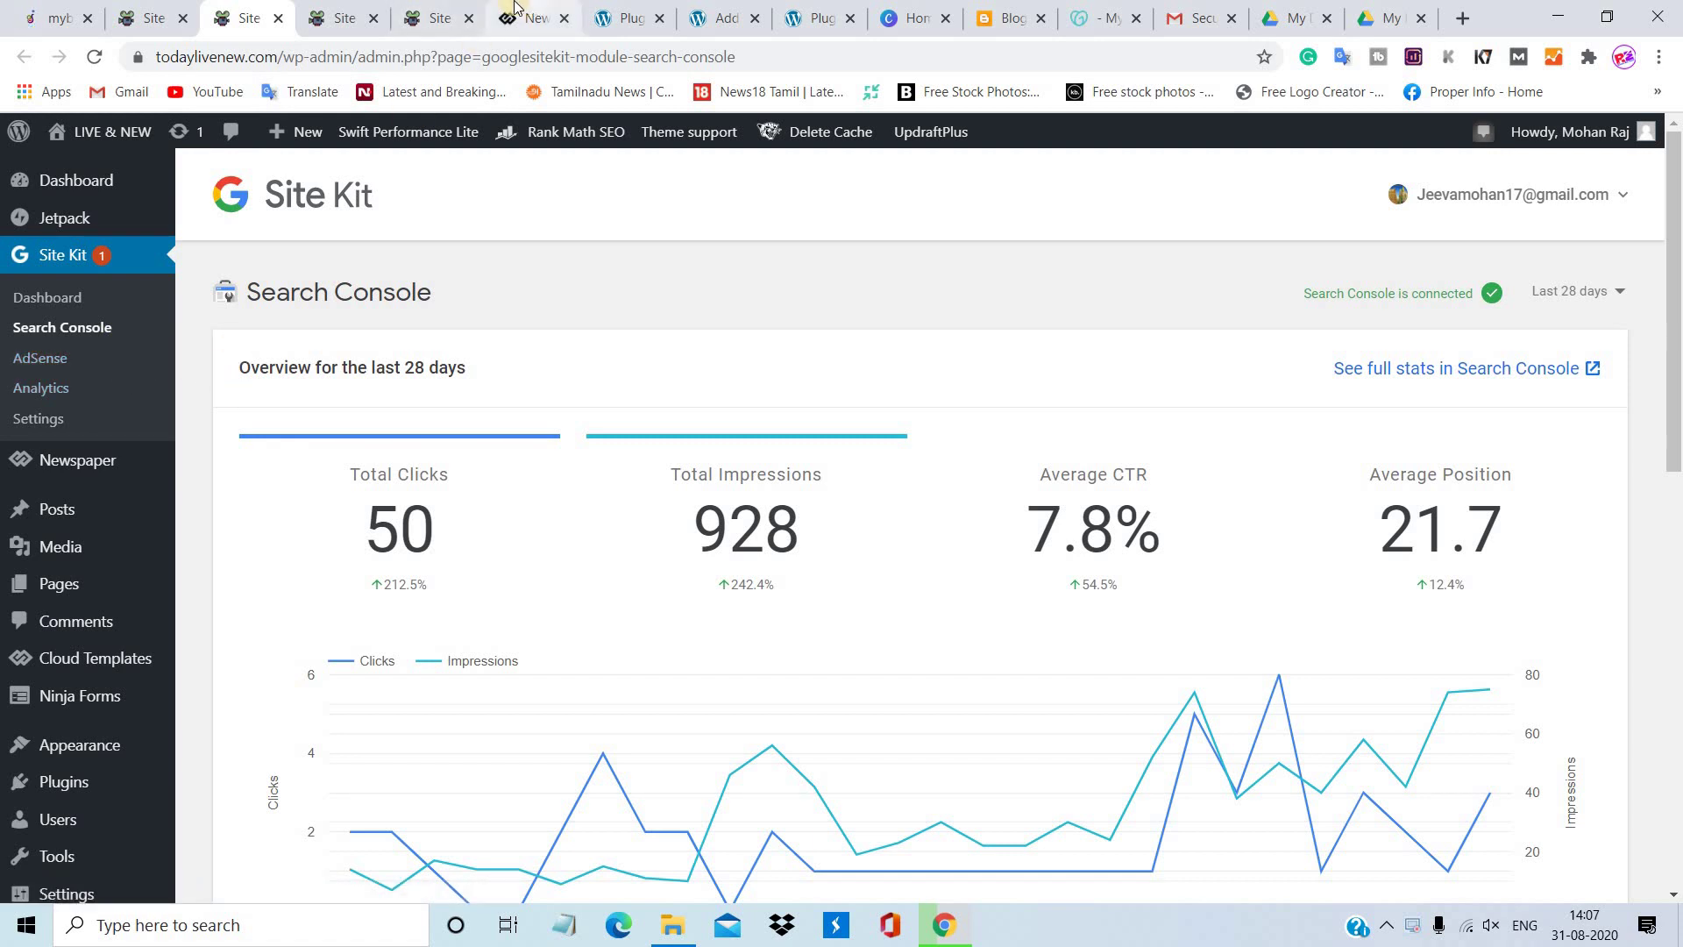
{"action": "left_click", "coordinate": [465, 7]}
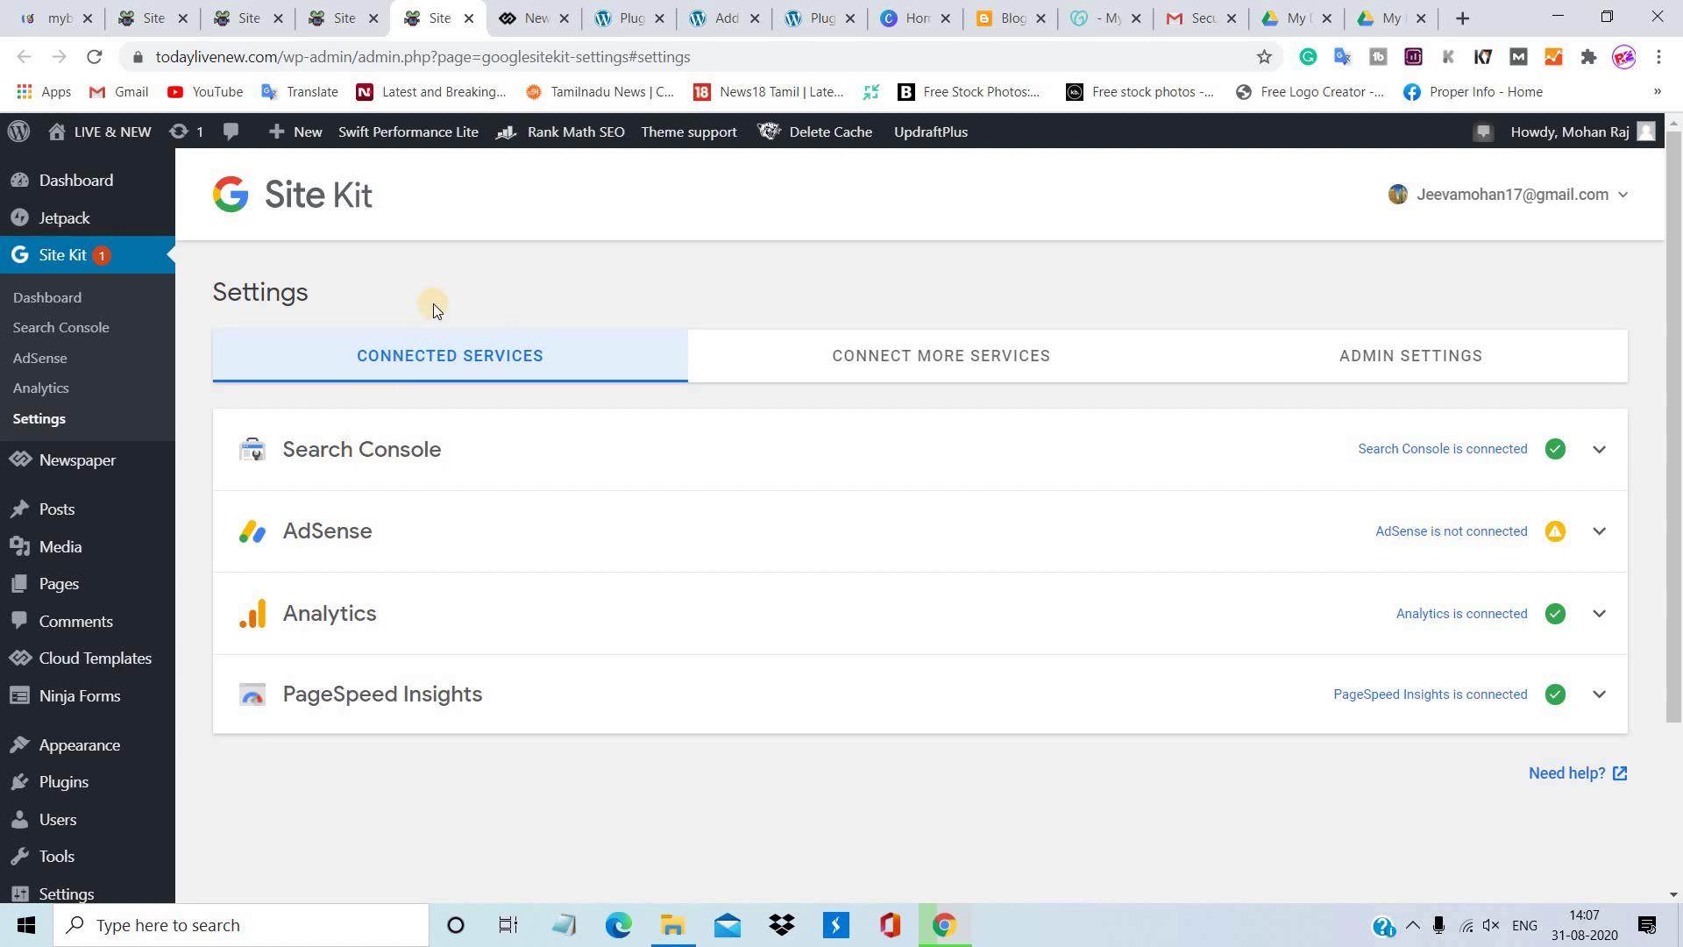
{"action": "left_click", "coordinate": [1010, 19]}
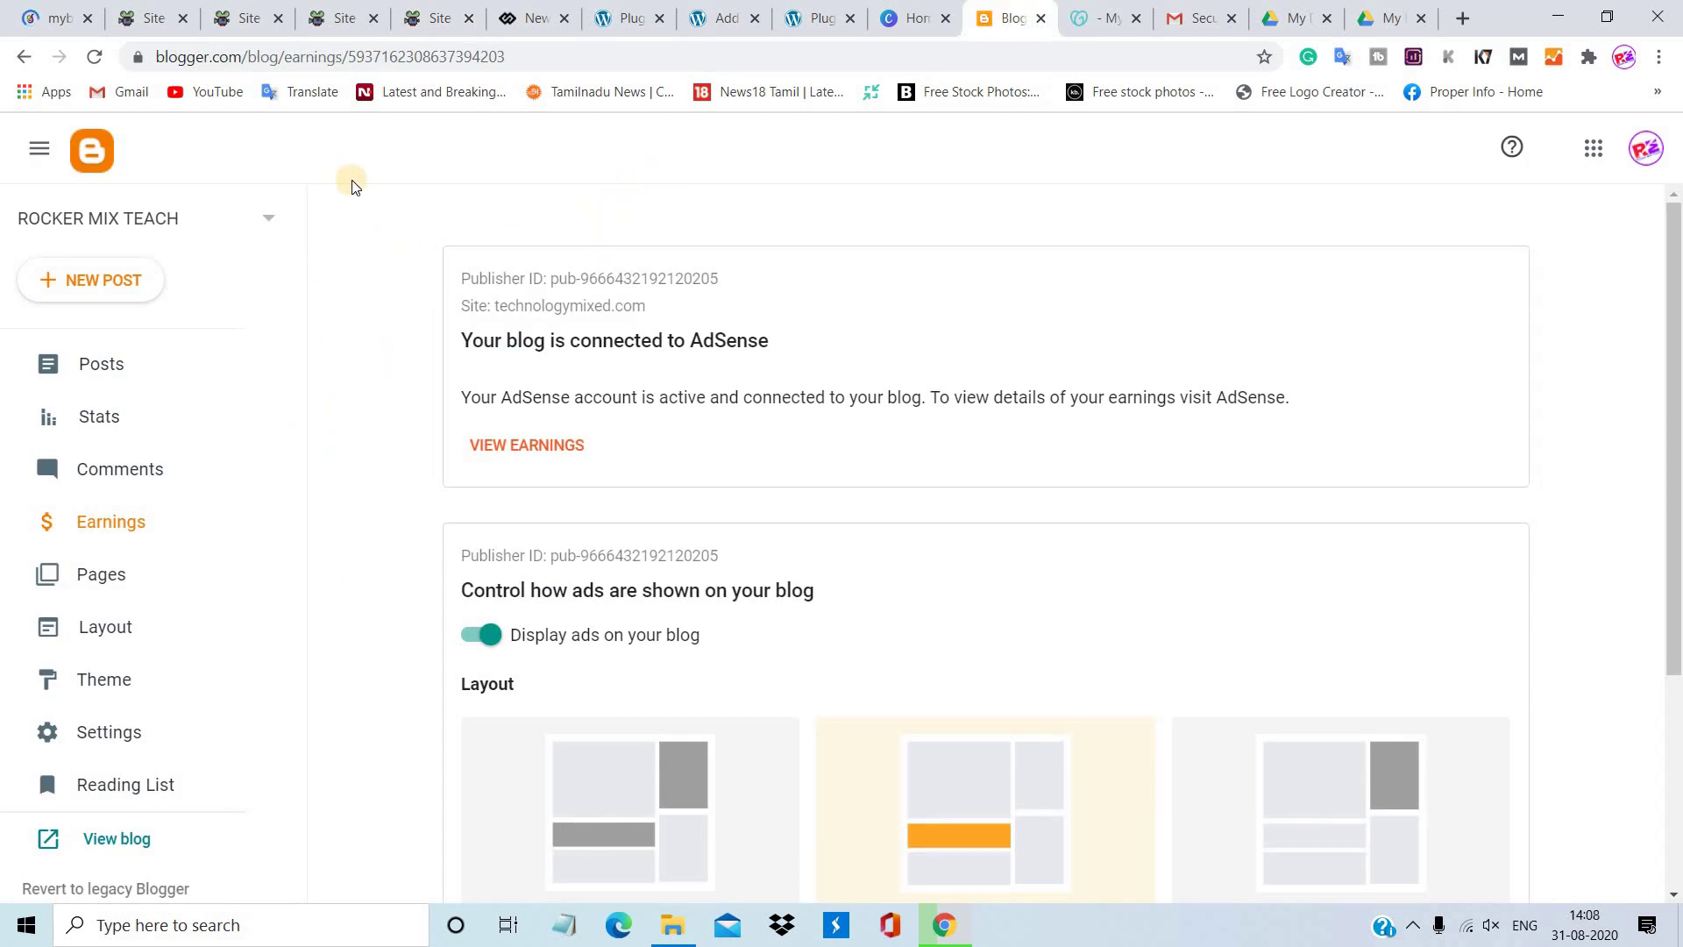
{"action": "left_click", "coordinate": [149, 18]}
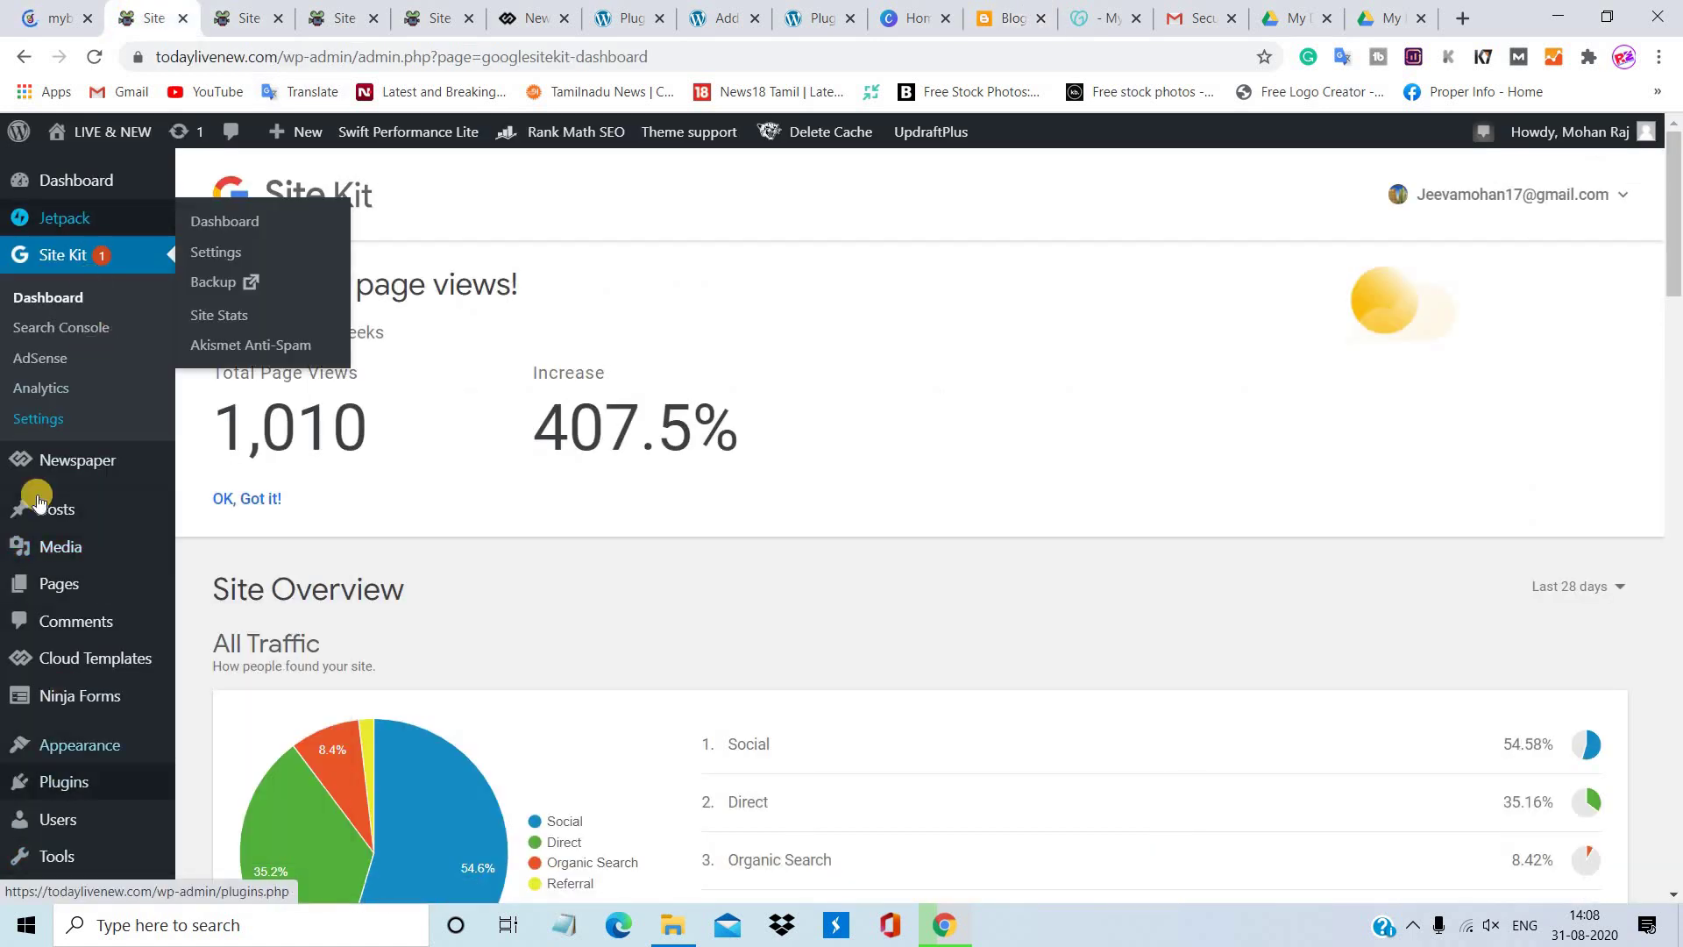
{"action": "mouse_move", "coordinate": [109, 666]}
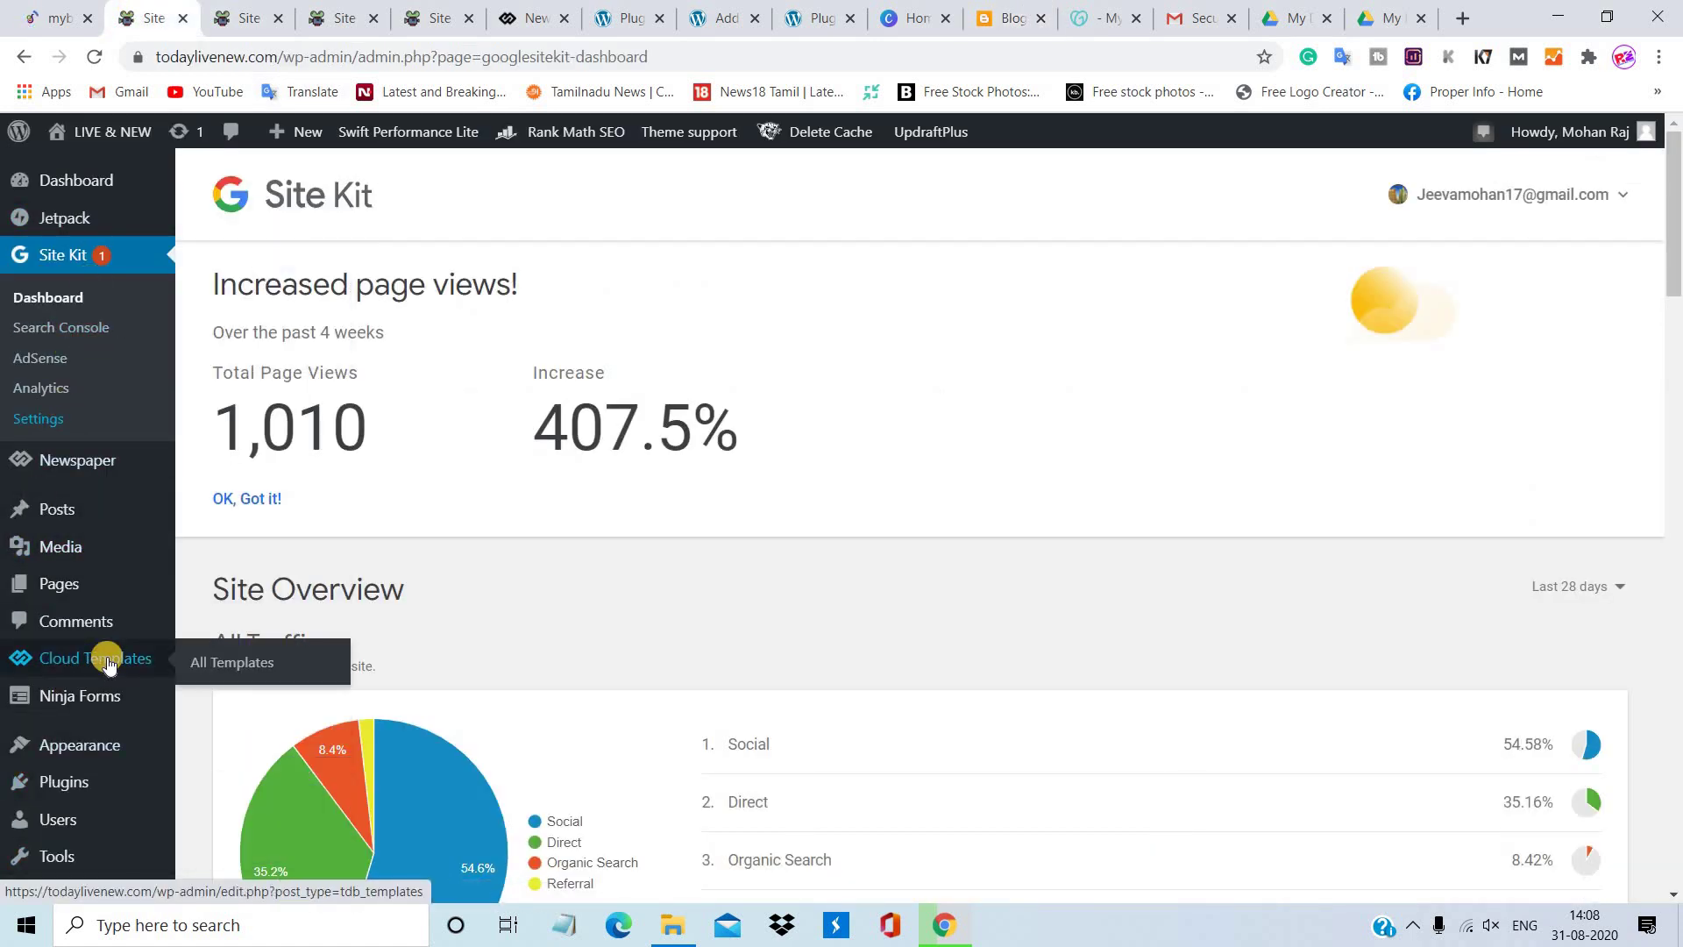
Return to the Blogger blog's post list and create a new blank post
{"action": "left_click", "coordinate": [989, 7]}
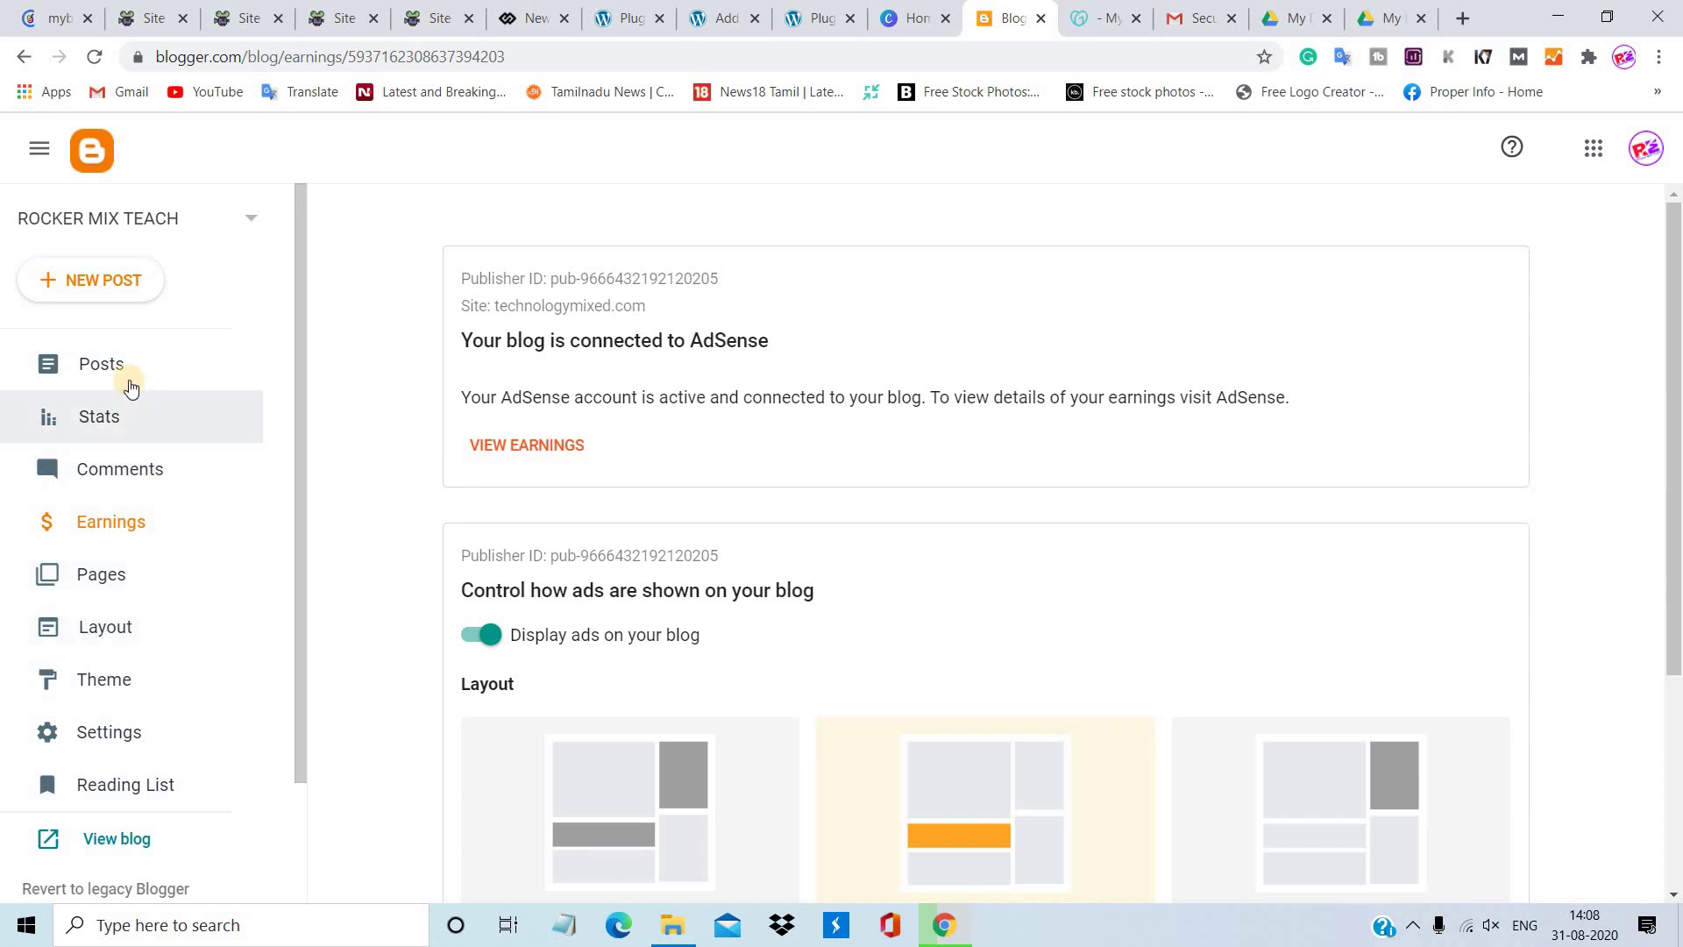
{"action": "left_click", "coordinate": [130, 383]}
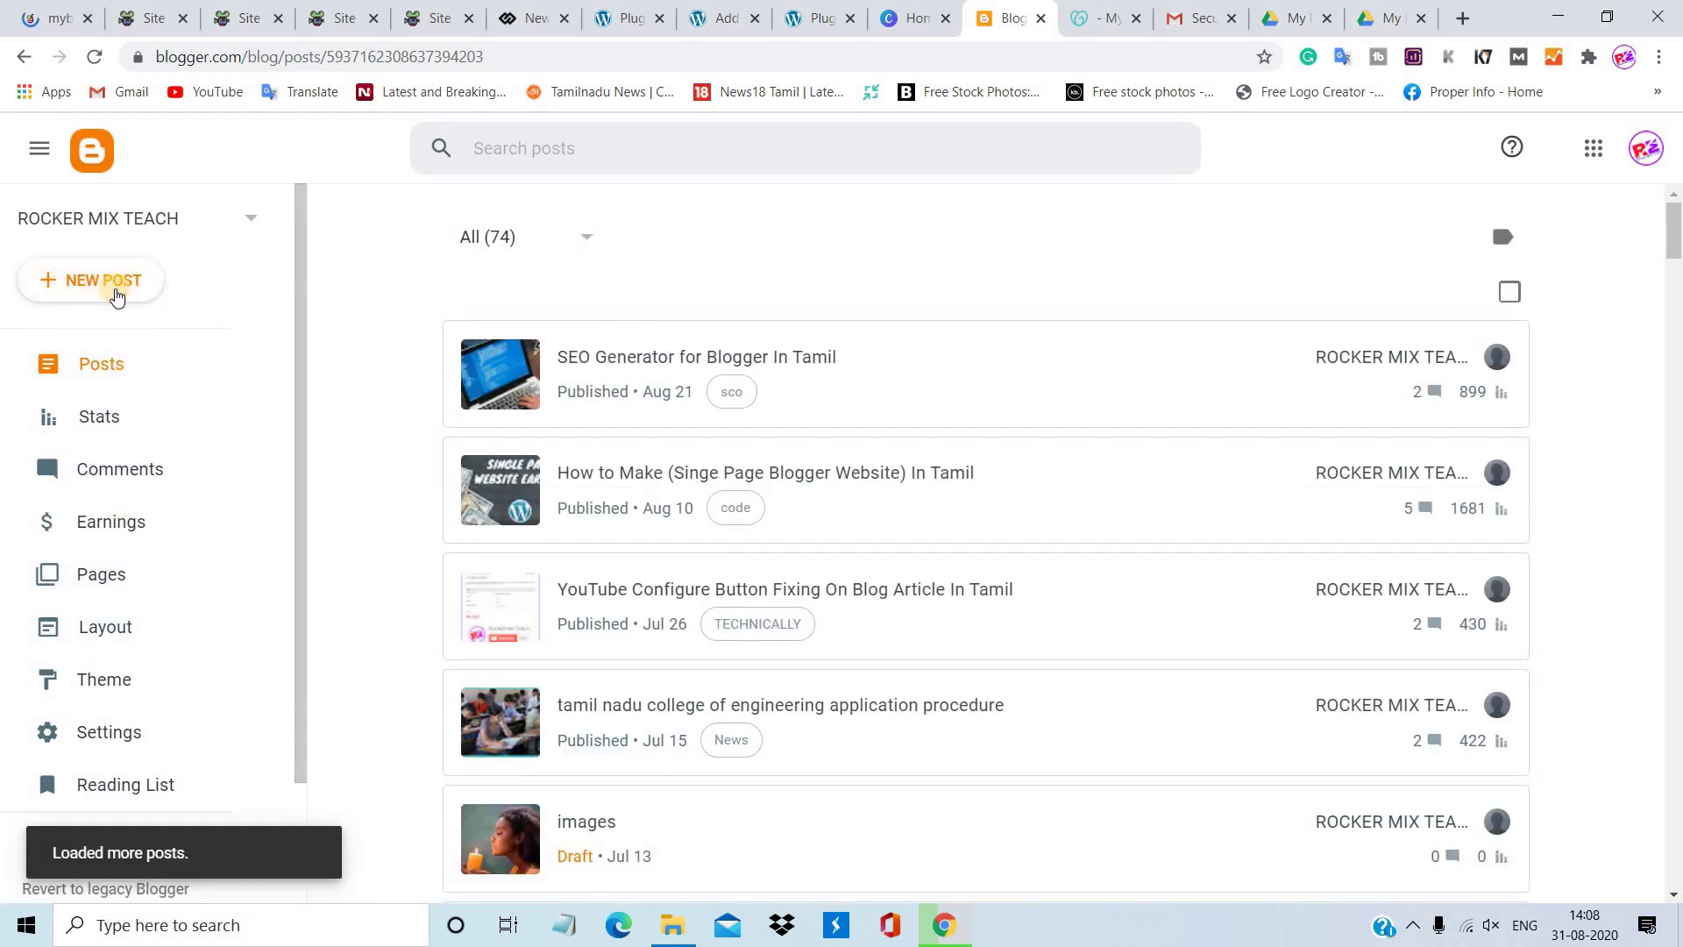
{"action": "left_click", "coordinate": [117, 297]}
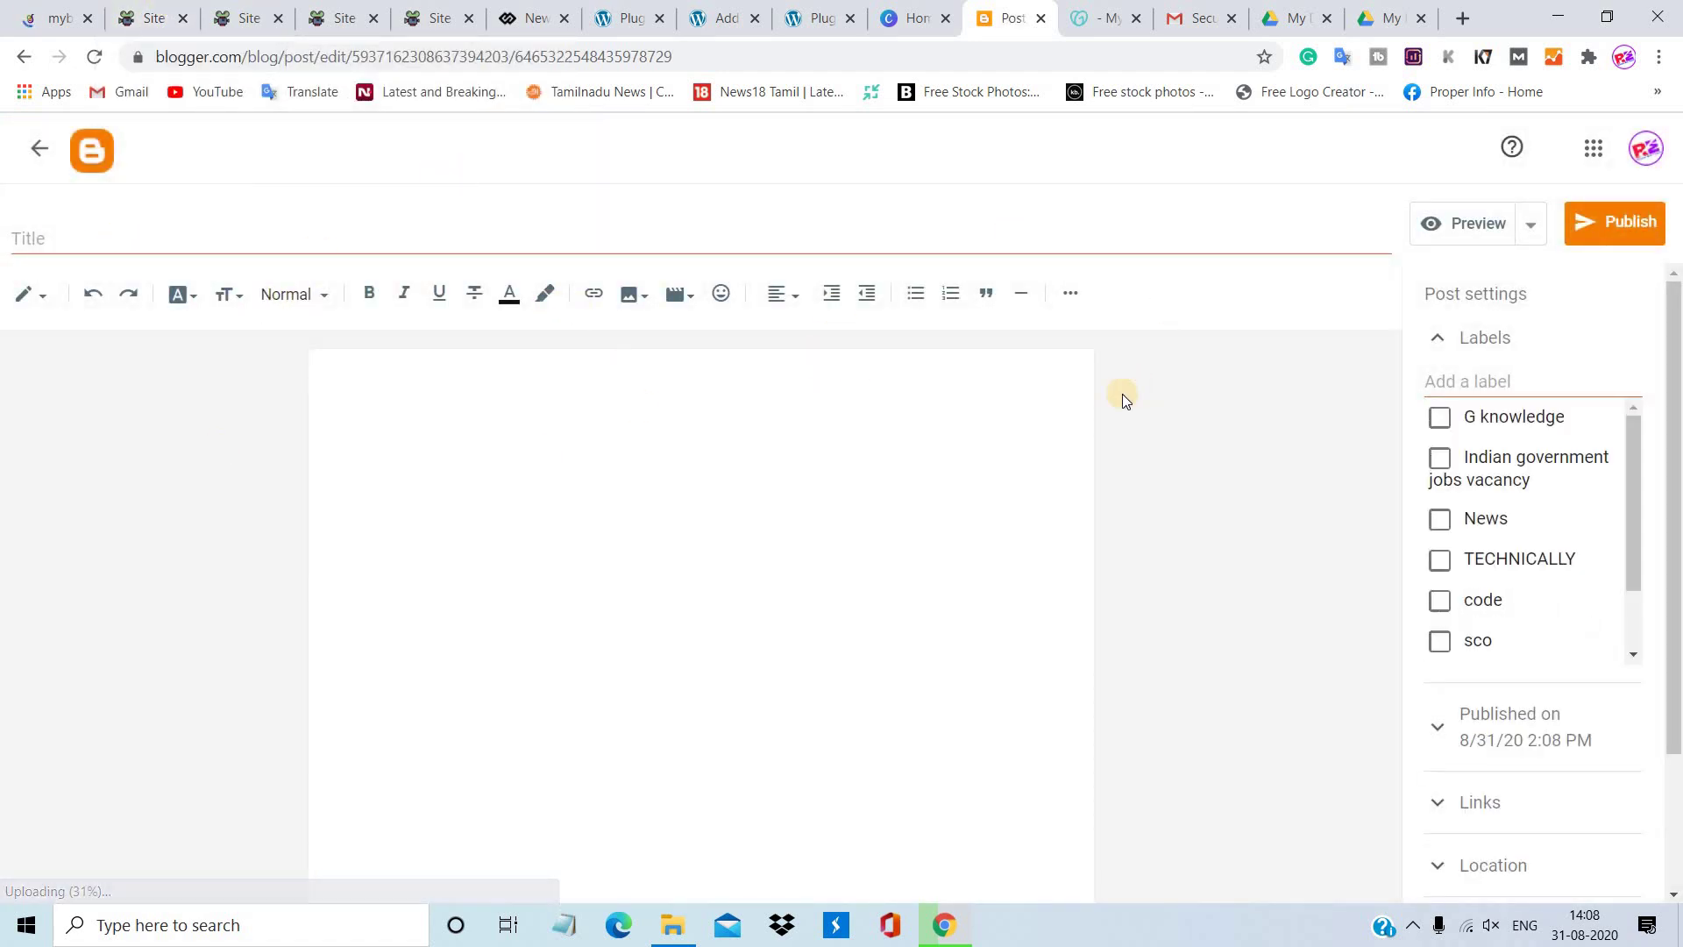
Check Site Kit's connected services on LIVE & NEW and review its Analytics report from the audience overview to the top acquisition channels
{"action": "left_click", "coordinate": [441, 11]}
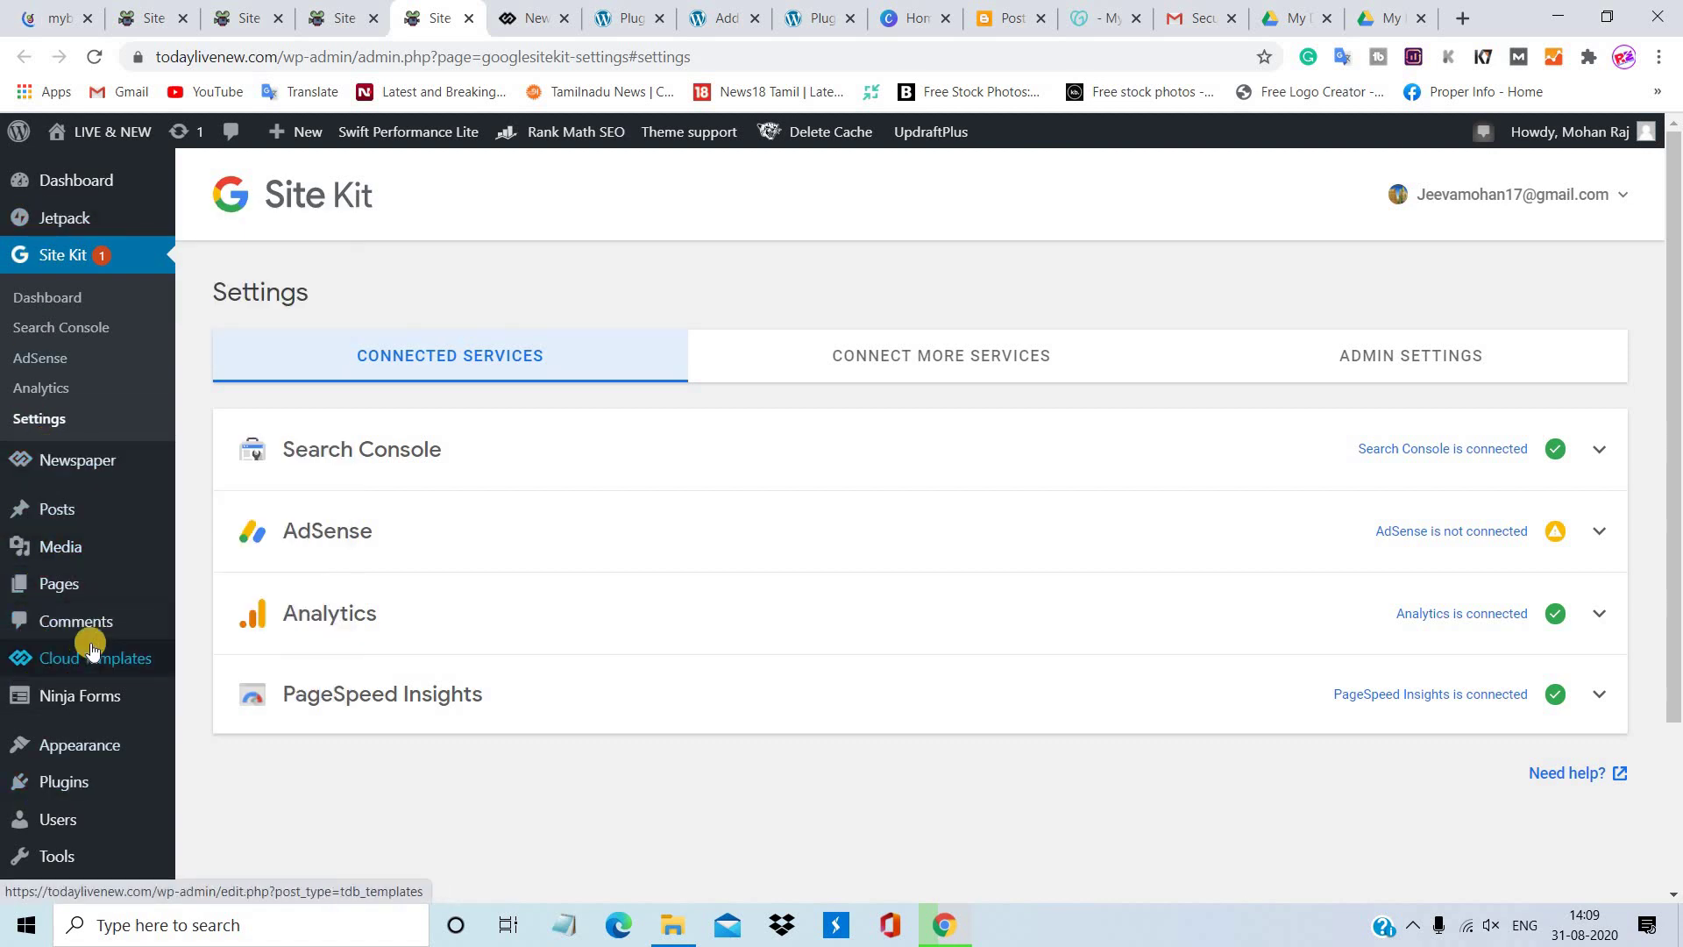
{"action": "mouse_move", "coordinate": [48, 476]}
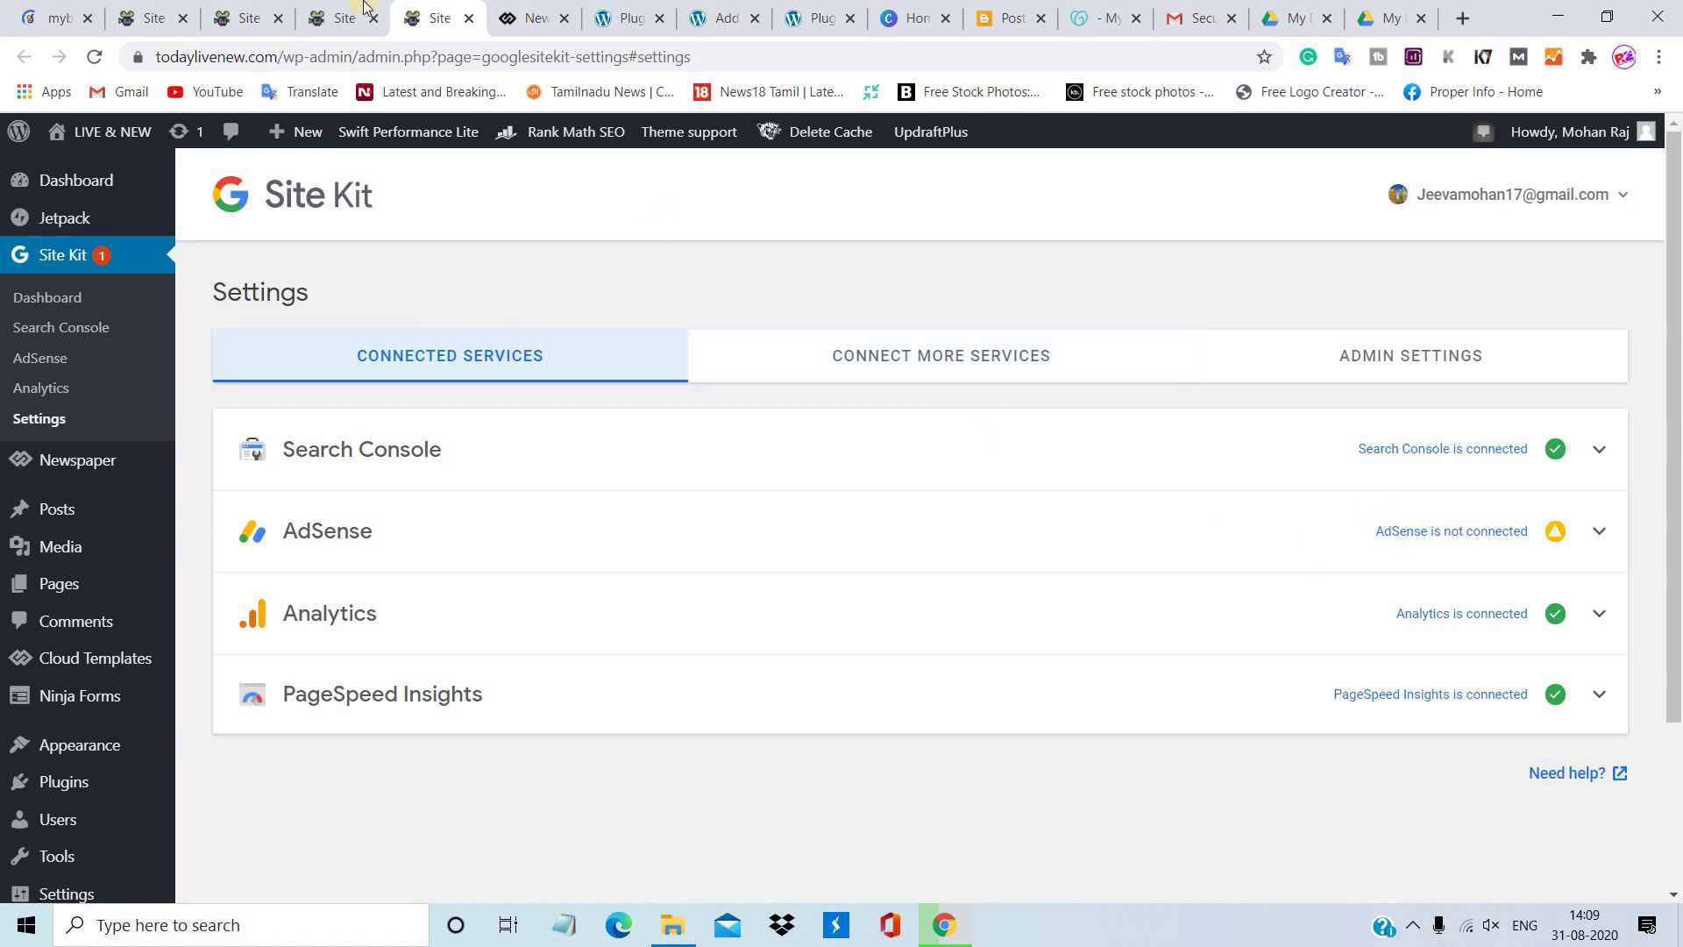
{"action": "left_click", "coordinate": [341, 17]}
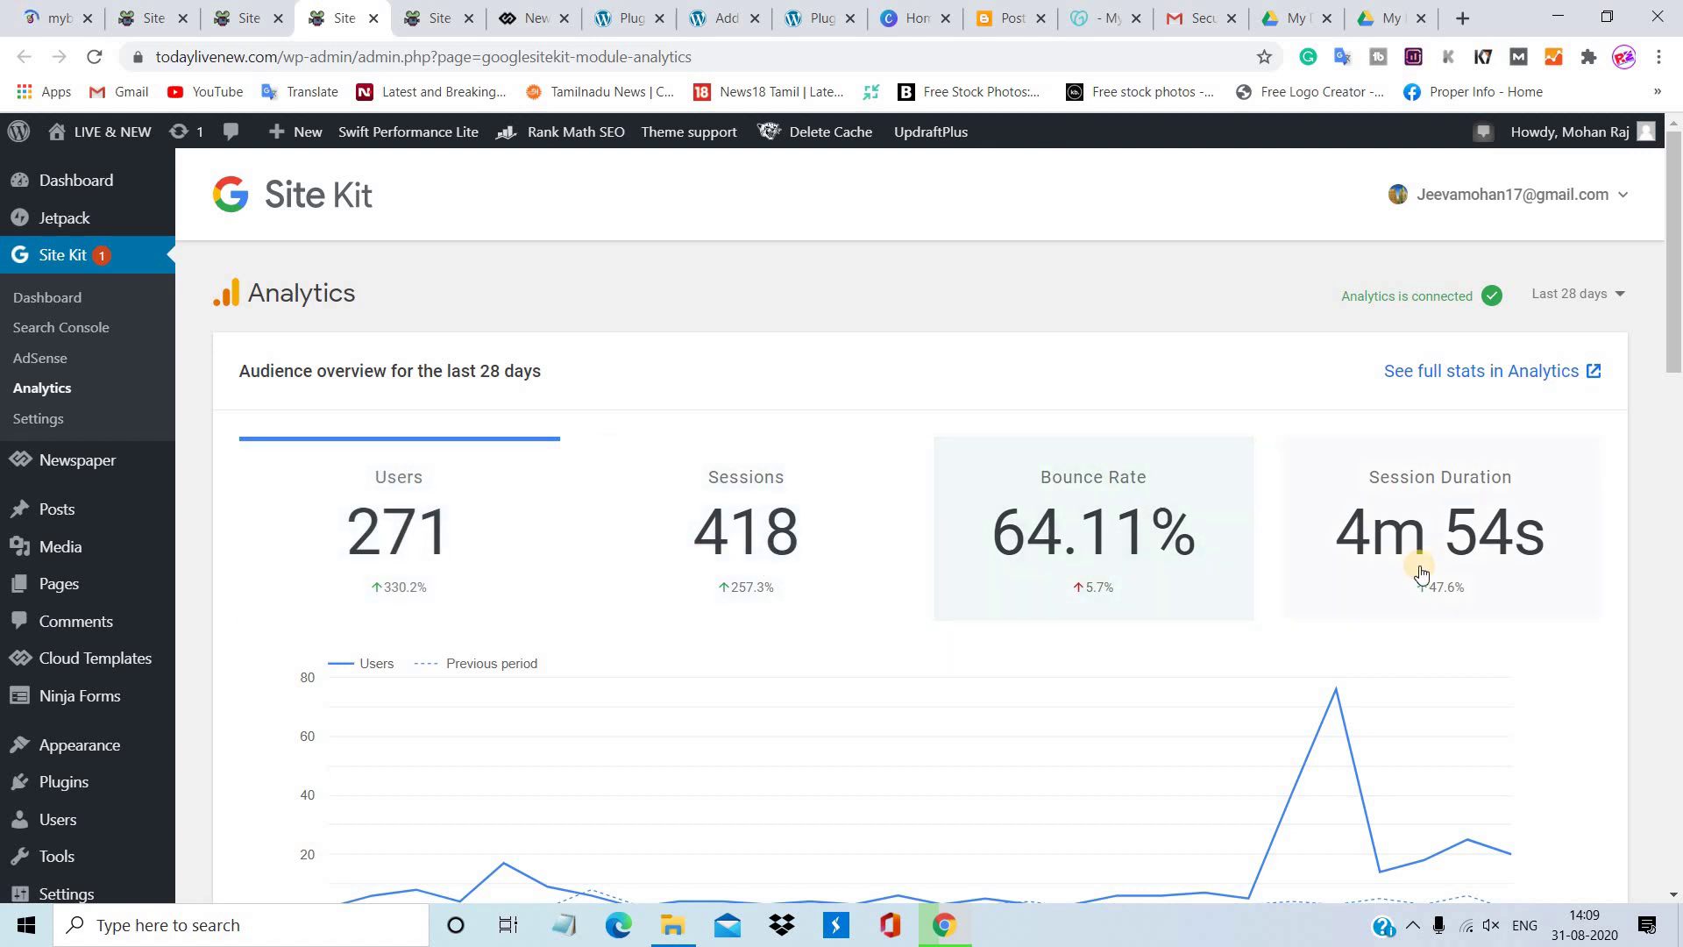
{"action": "scroll", "coordinate": [1421, 571], "scroll_direction": "down", "scroll_amount": 13}
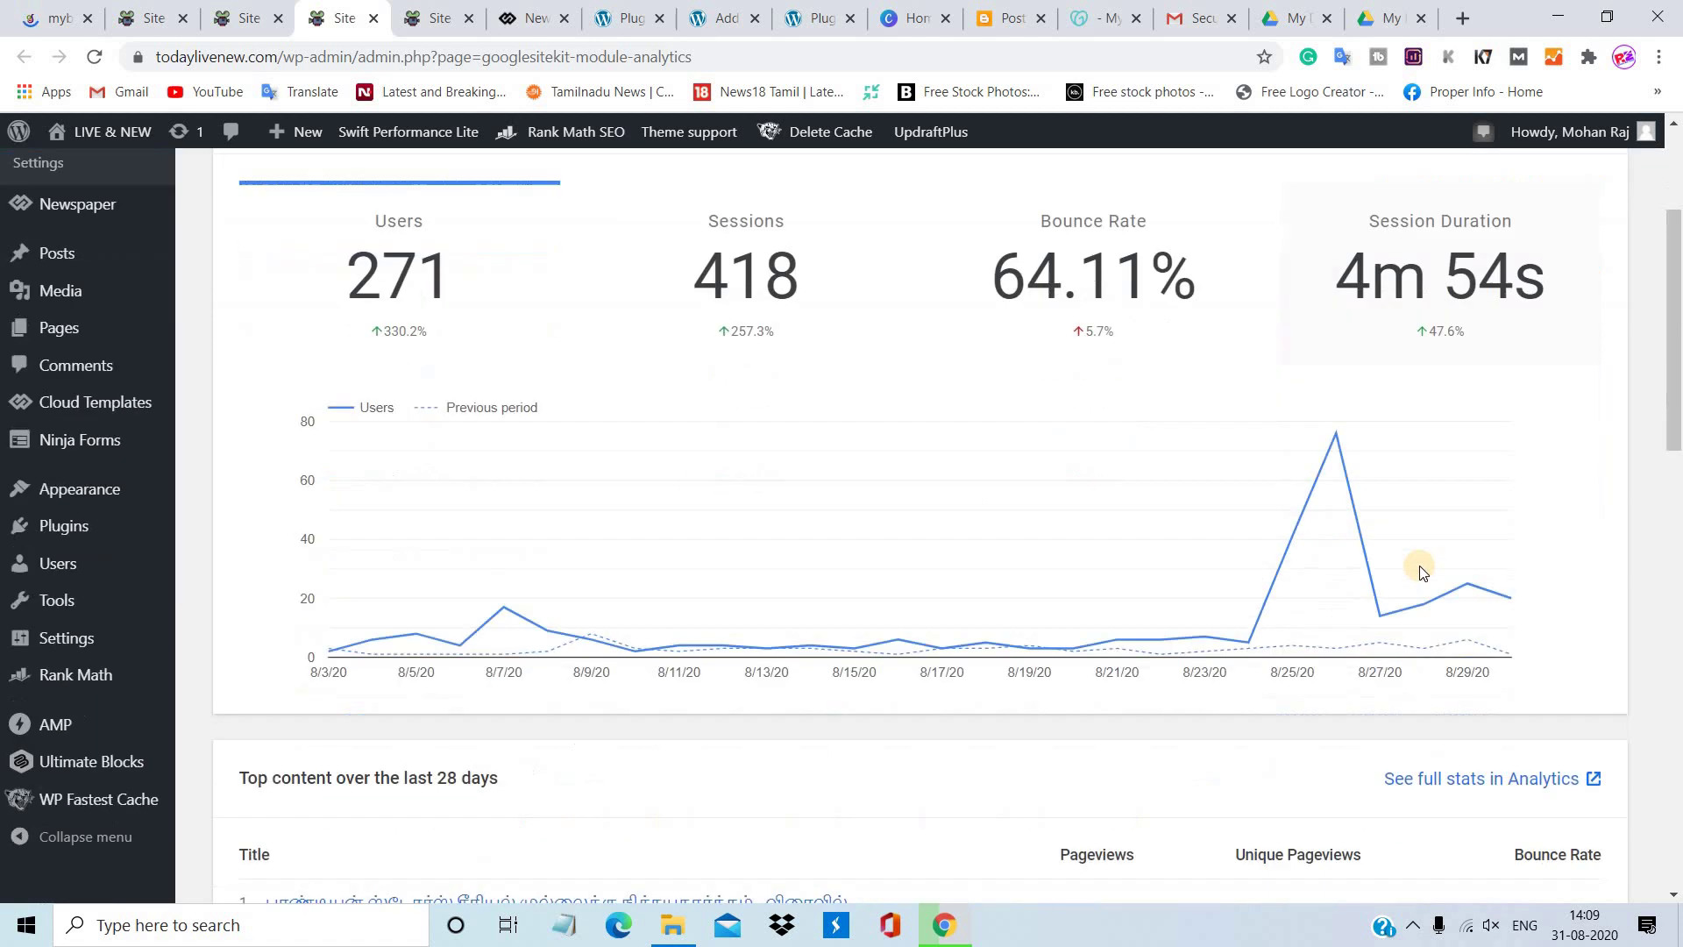
{"action": "scroll", "coordinate": [1420, 571], "scroll_direction": "down", "scroll_amount": 5}
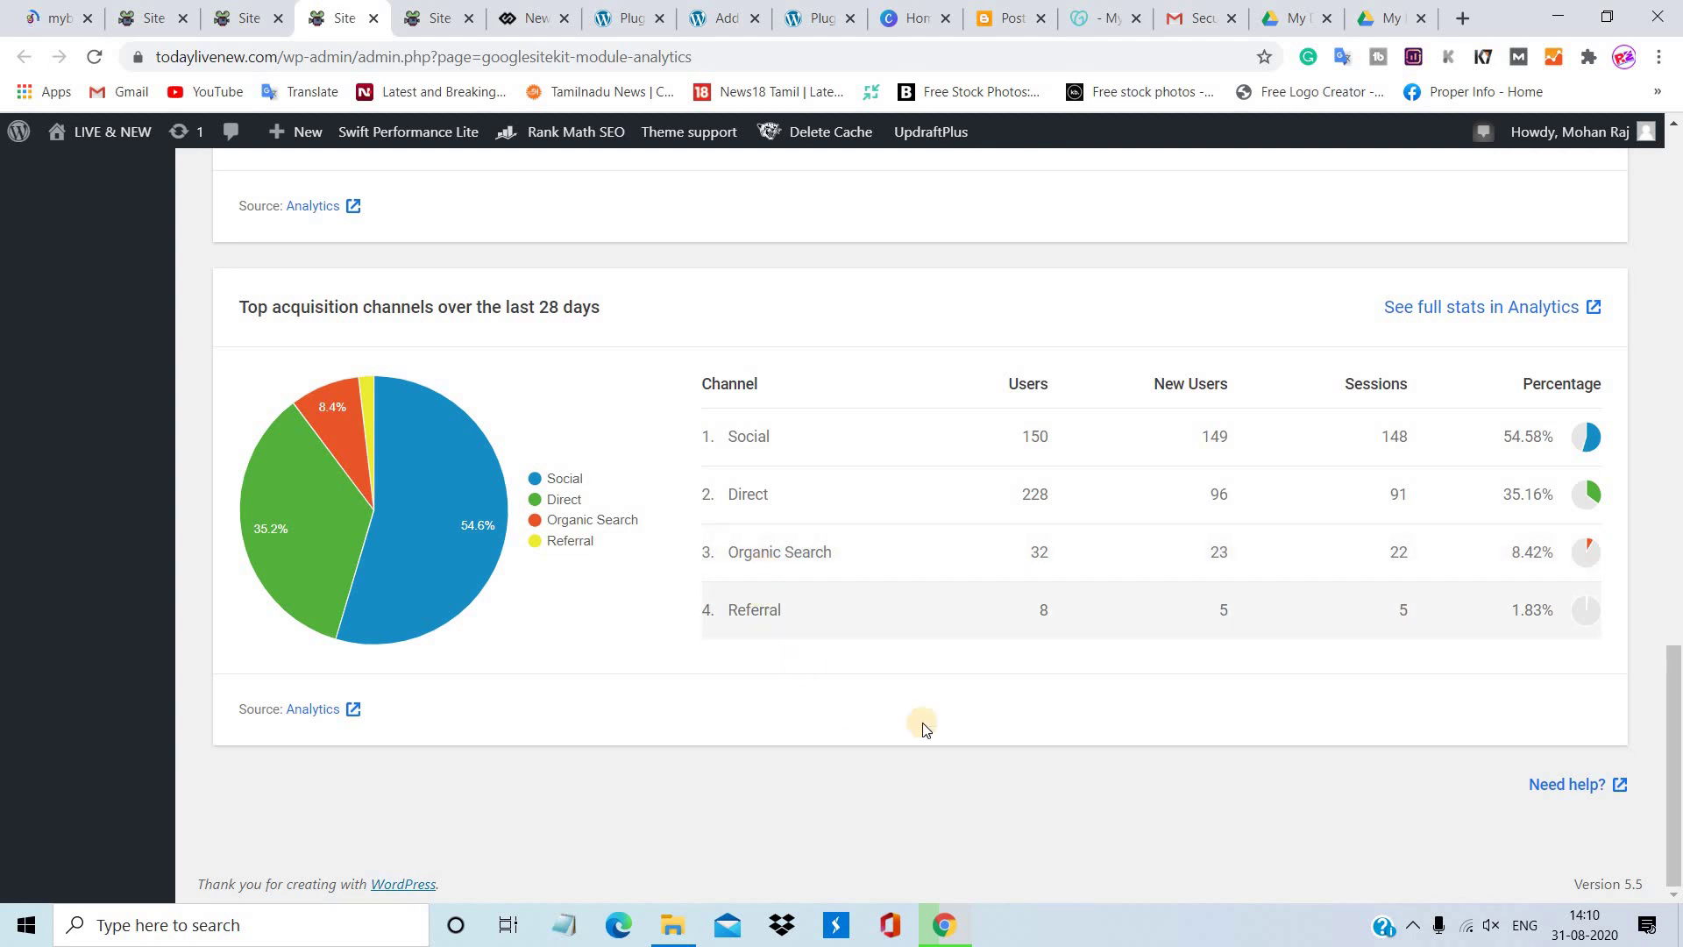
{"action": "scroll", "coordinate": [910, 739], "scroll_direction": "up", "scroll_amount": 10}
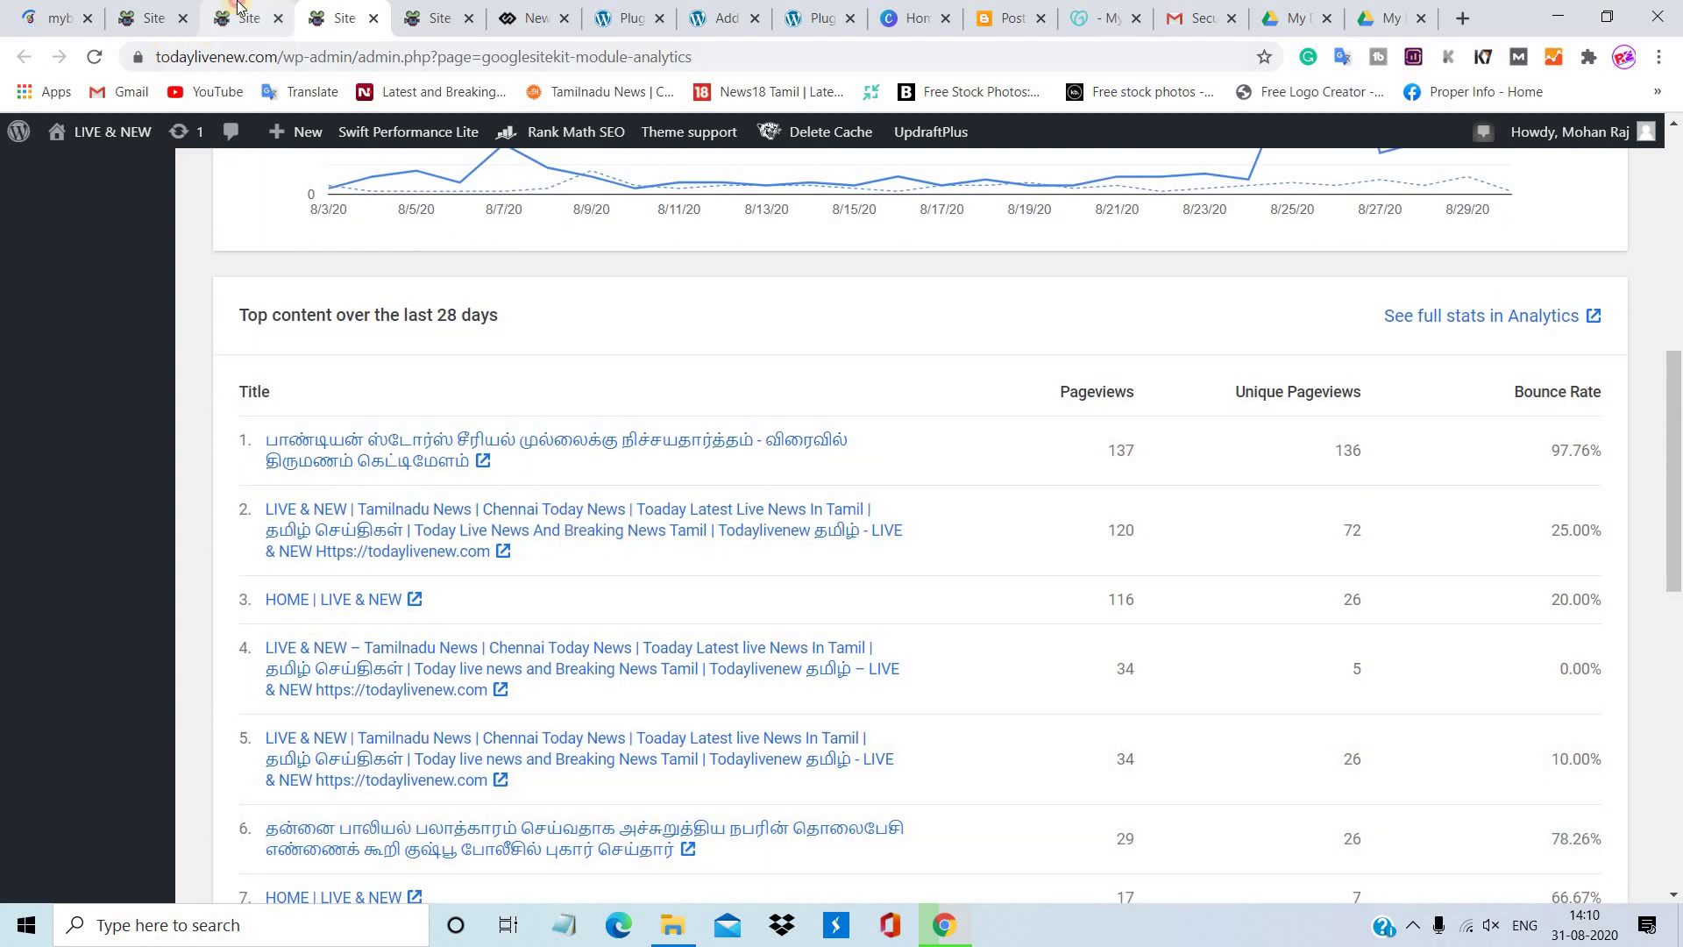
Review Site Kit's Search Console report, including the 28-day overview and the top search queries
{"action": "left_click", "coordinate": [263, 26]}
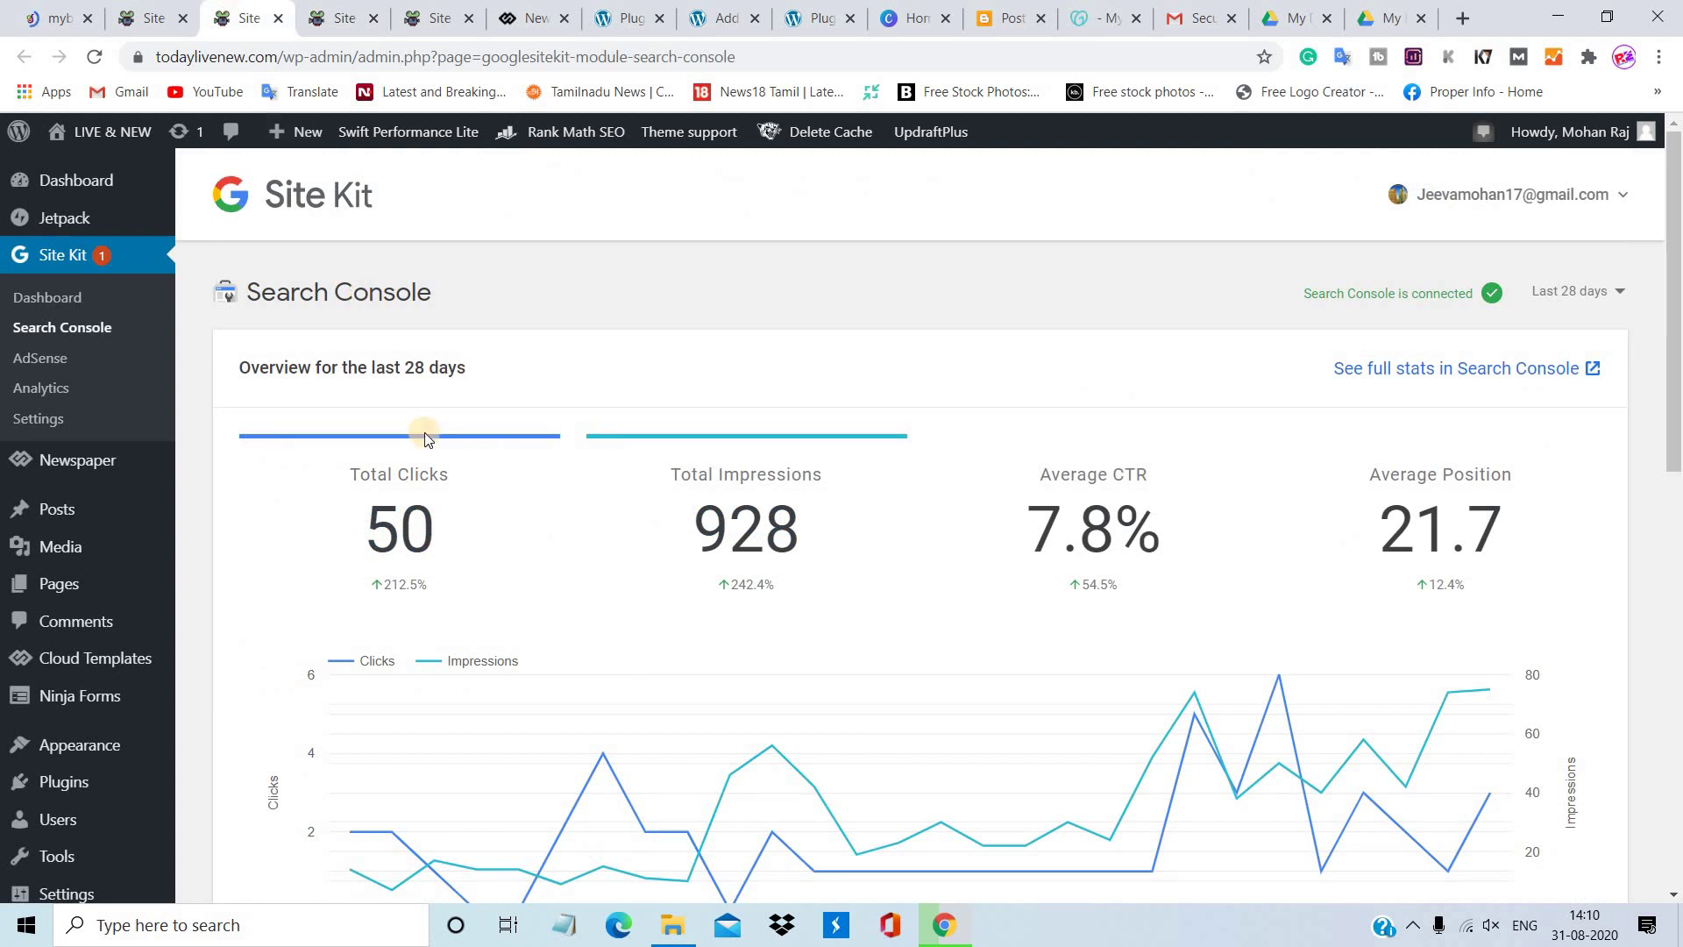
{"action": "scroll", "coordinate": [426, 438], "scroll_direction": "down", "scroll_amount": 3}
{"action": "scroll", "coordinate": [426, 438], "scroll_direction": "up", "scroll_amount": 3}
{"action": "scroll", "coordinate": [1550, 291], "scroll_direction": "down", "scroll_amount": 10}
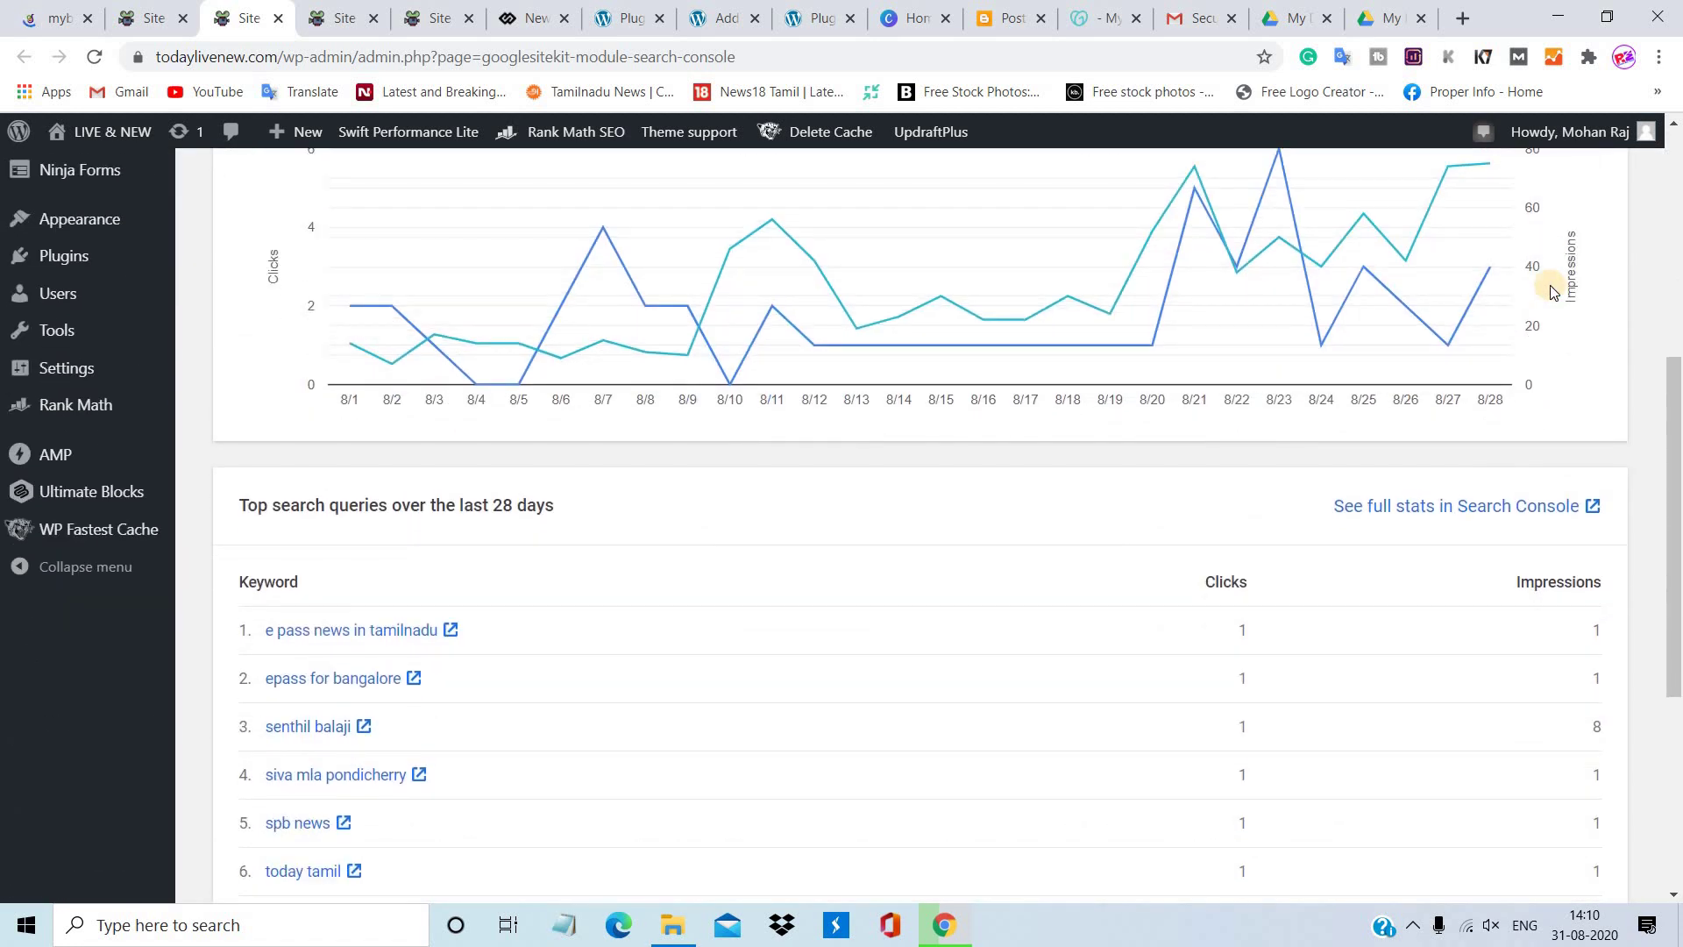
{"action": "scroll", "coordinate": [1550, 286], "scroll_direction": "up", "scroll_amount": 3}
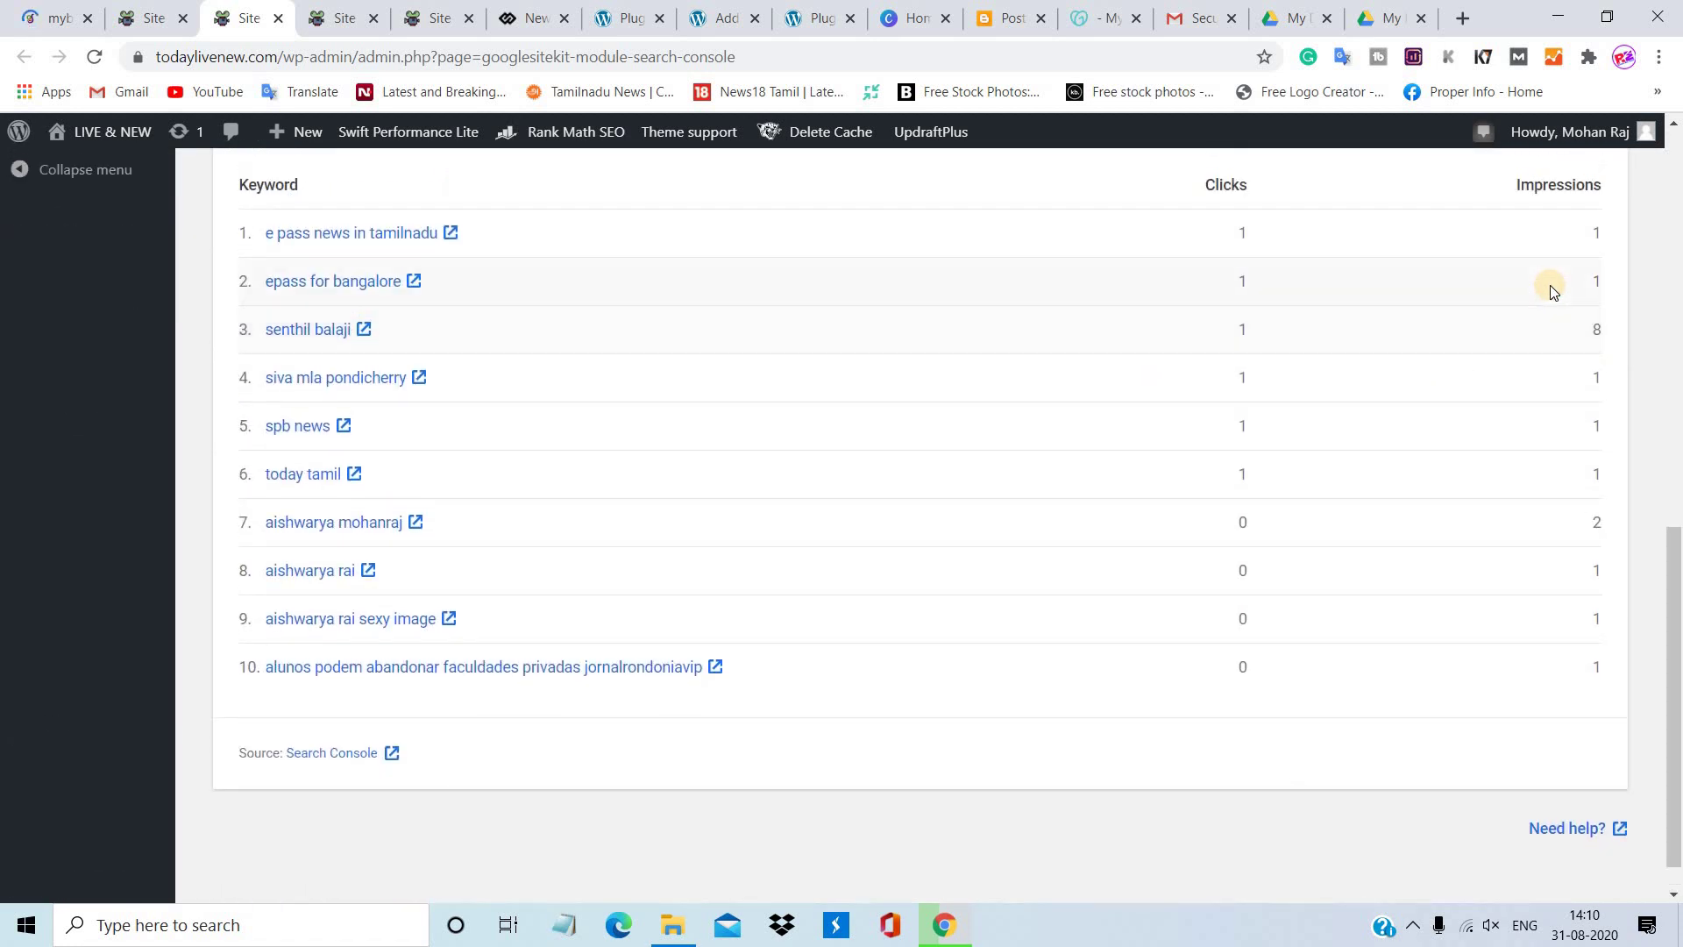
{"action": "scroll", "coordinate": [1549, 285], "scroll_direction": "up", "scroll_amount": 8}
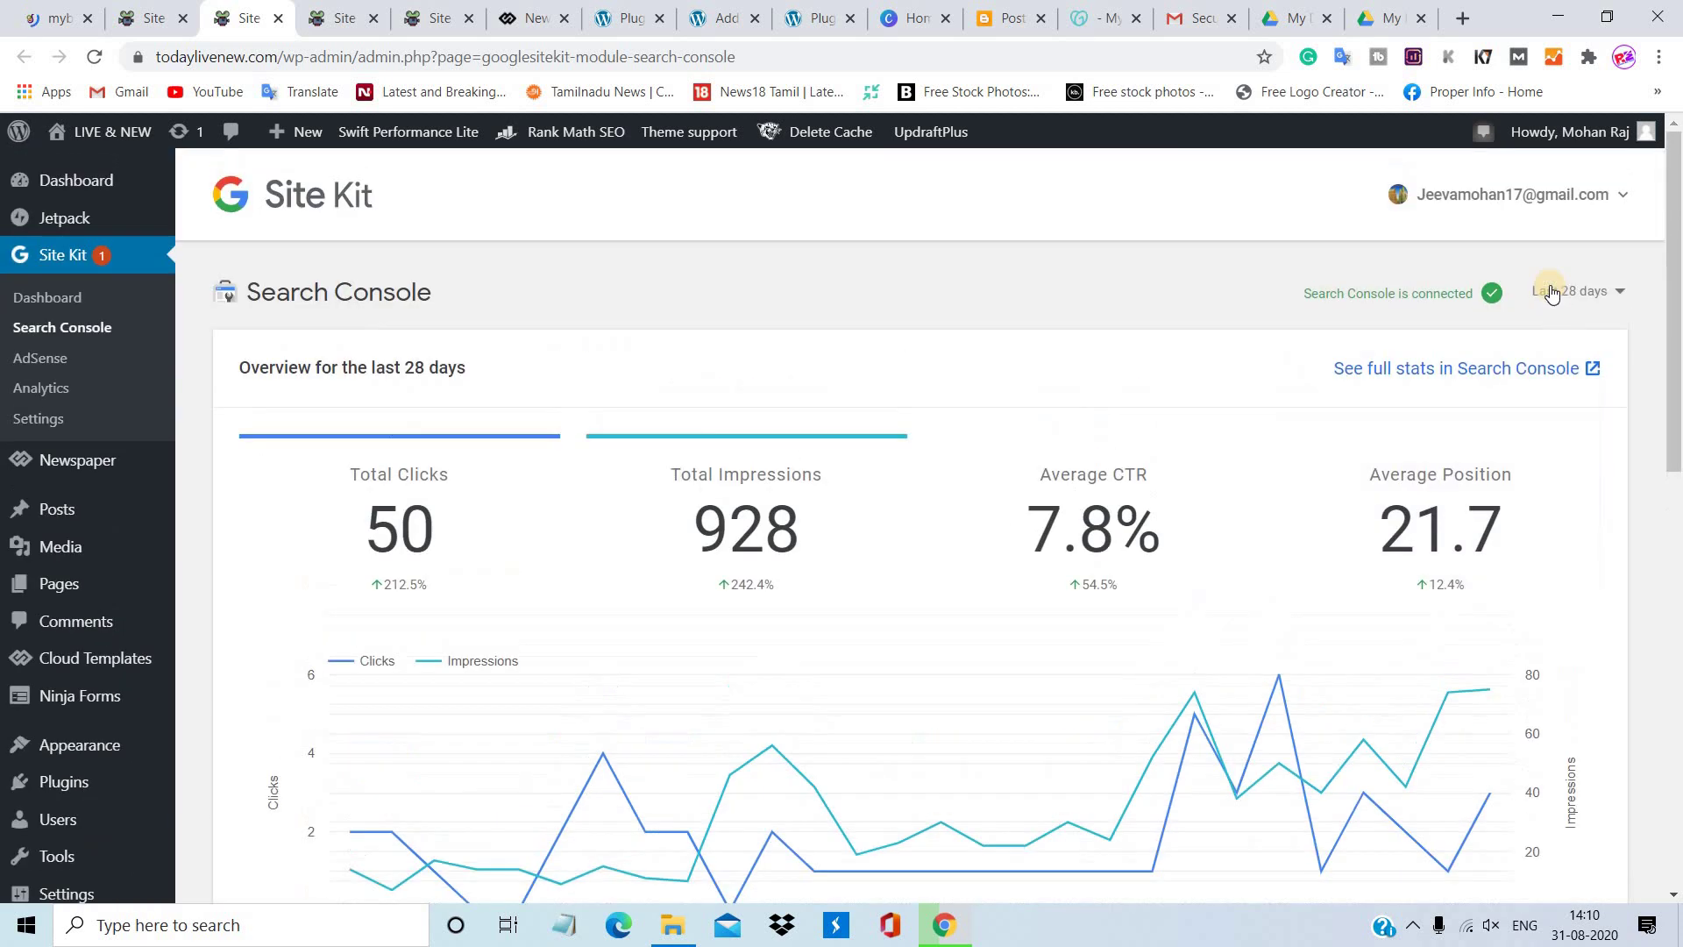
Review the Site Kit dashboard from the page view summary through All Traffic, Search Funnel and Popularity to Page Speed and Experience
{"action": "left_click", "coordinate": [147, 11]}
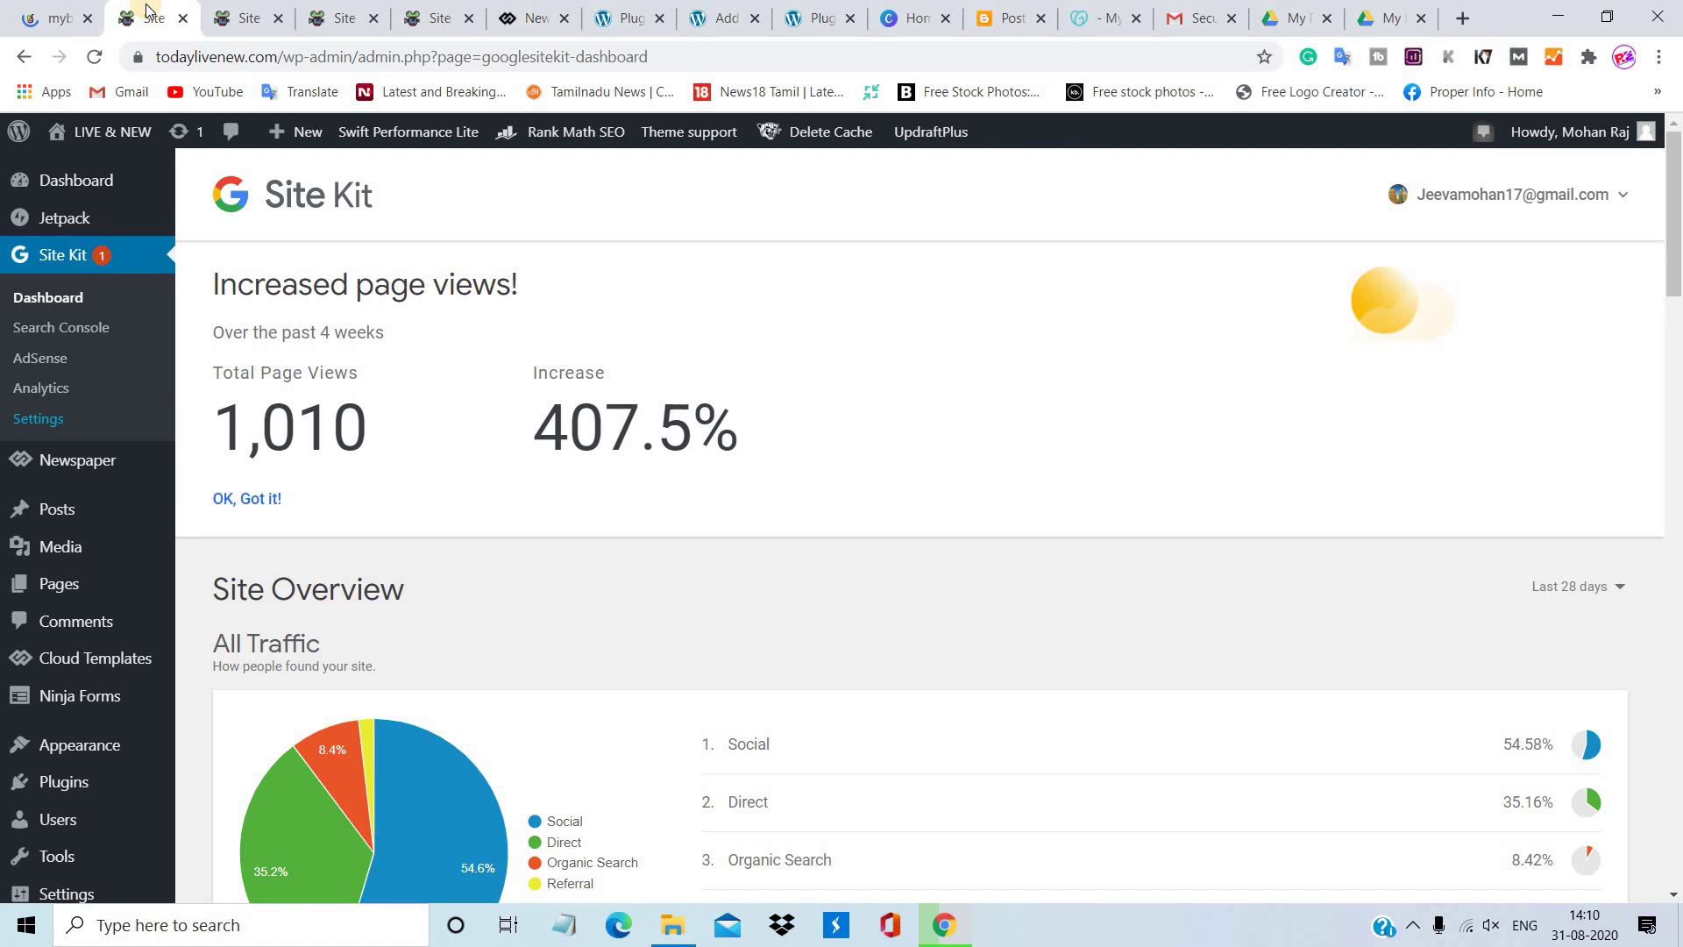
{"action": "key", "text": "Down"}
{"action": "key", "text": "Down"}
{"action": "key", "text": "Down"}
{"action": "key", "text": "Down"}
{"action": "key", "text": "Down"}
{"action": "key", "text": "Down"}
{"action": "key", "text": "Down"}
{"action": "key", "text": "Down"}
{"action": "key", "text": "Down"}
{"action": "key", "text": "Down"}
{"action": "key", "text": "Down"}
{"action": "key", "text": "Down"}
{"action": "key", "text": "Down"}
{"action": "key", "text": "Down"}
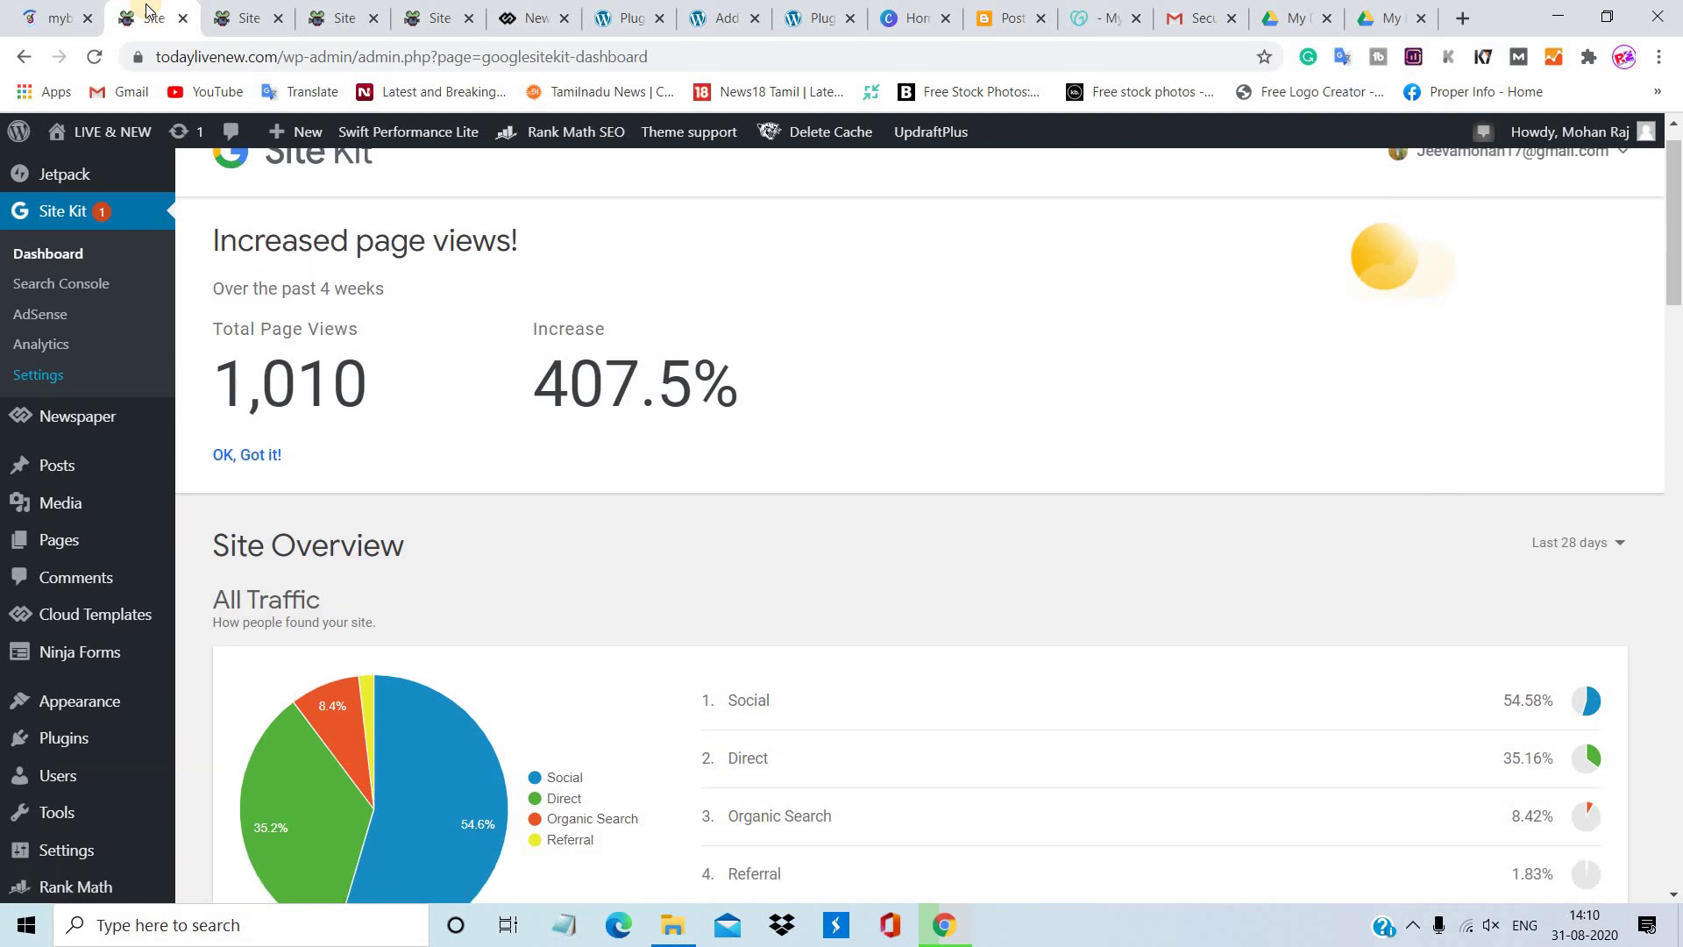
{"action": "key", "text": "Up"}
{"action": "key", "text": "Up"}
{"action": "key", "text": "Up"}
{"action": "key", "text": "Up"}
{"action": "key", "text": "Up"}
{"action": "key", "text": "Up"}
{"action": "key", "text": "Up"}
{"action": "key", "text": "Up"}
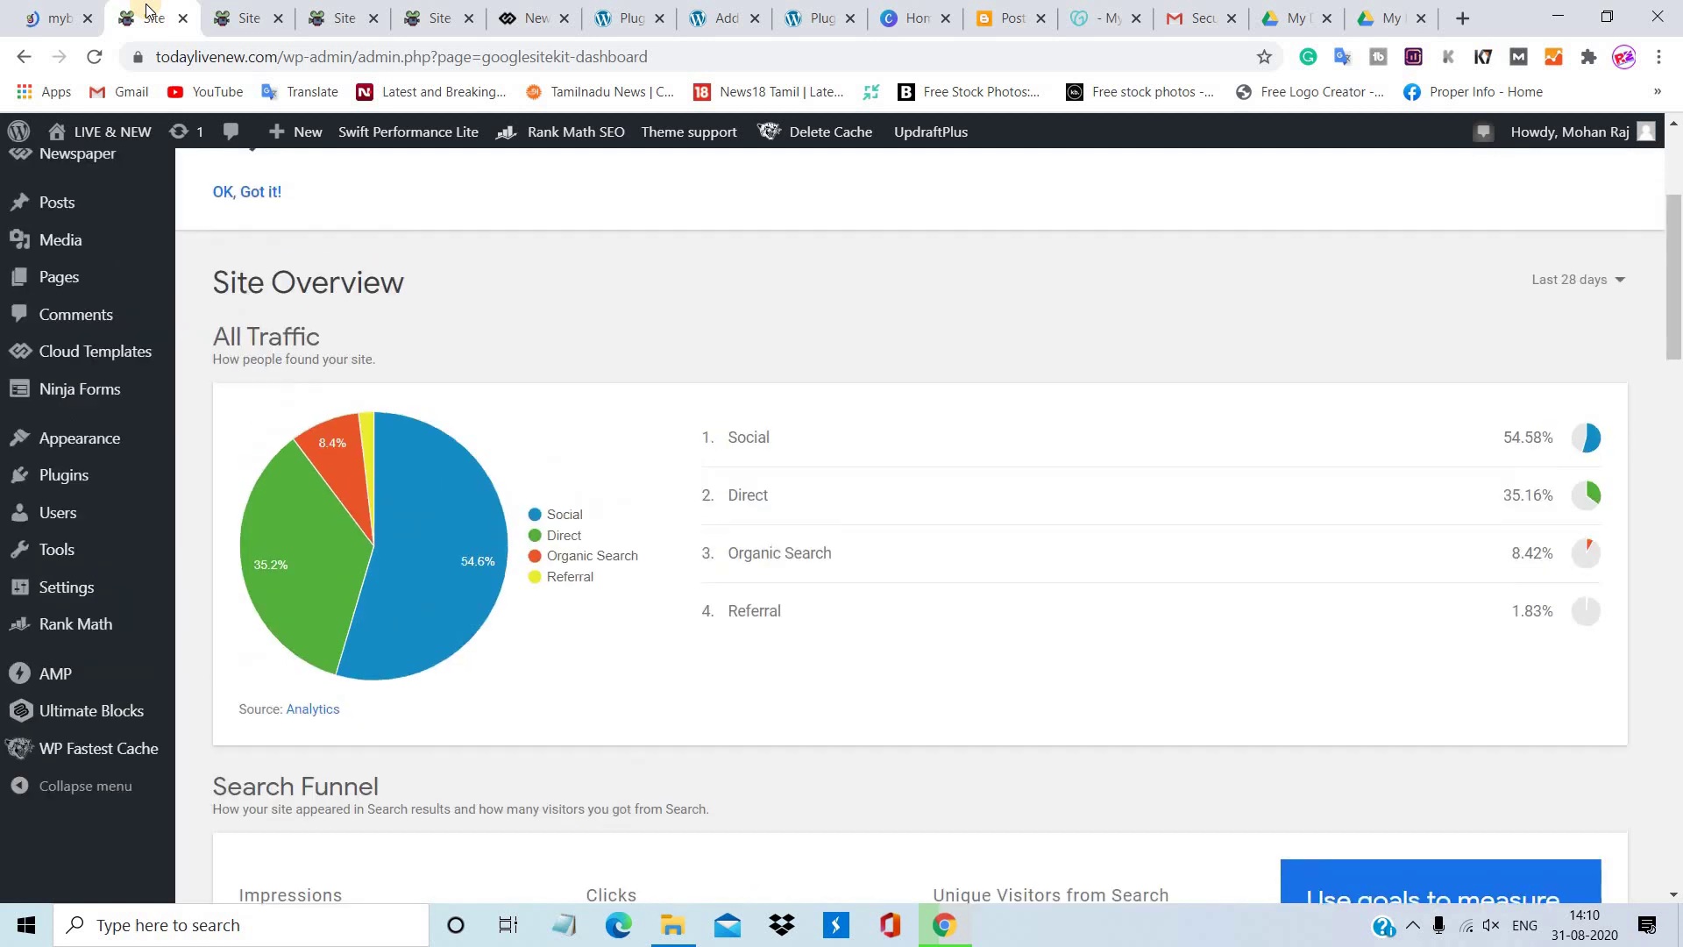
{"action": "key", "text": "Down"}
{"action": "key", "text": "Down"}
{"action": "key", "text": "Down"}
{"action": "key", "text": "Down"}
{"action": "key", "text": "Down"}
{"action": "key", "text": "Down"}
{"action": "key", "text": "Down"}
{"action": "key", "text": "Down"}
{"action": "key", "text": "Down"}
{"action": "key", "text": "Down"}
{"action": "key", "text": "Down"}
{"action": "key", "text": "Down"}
{"action": "key", "text": "Down"}
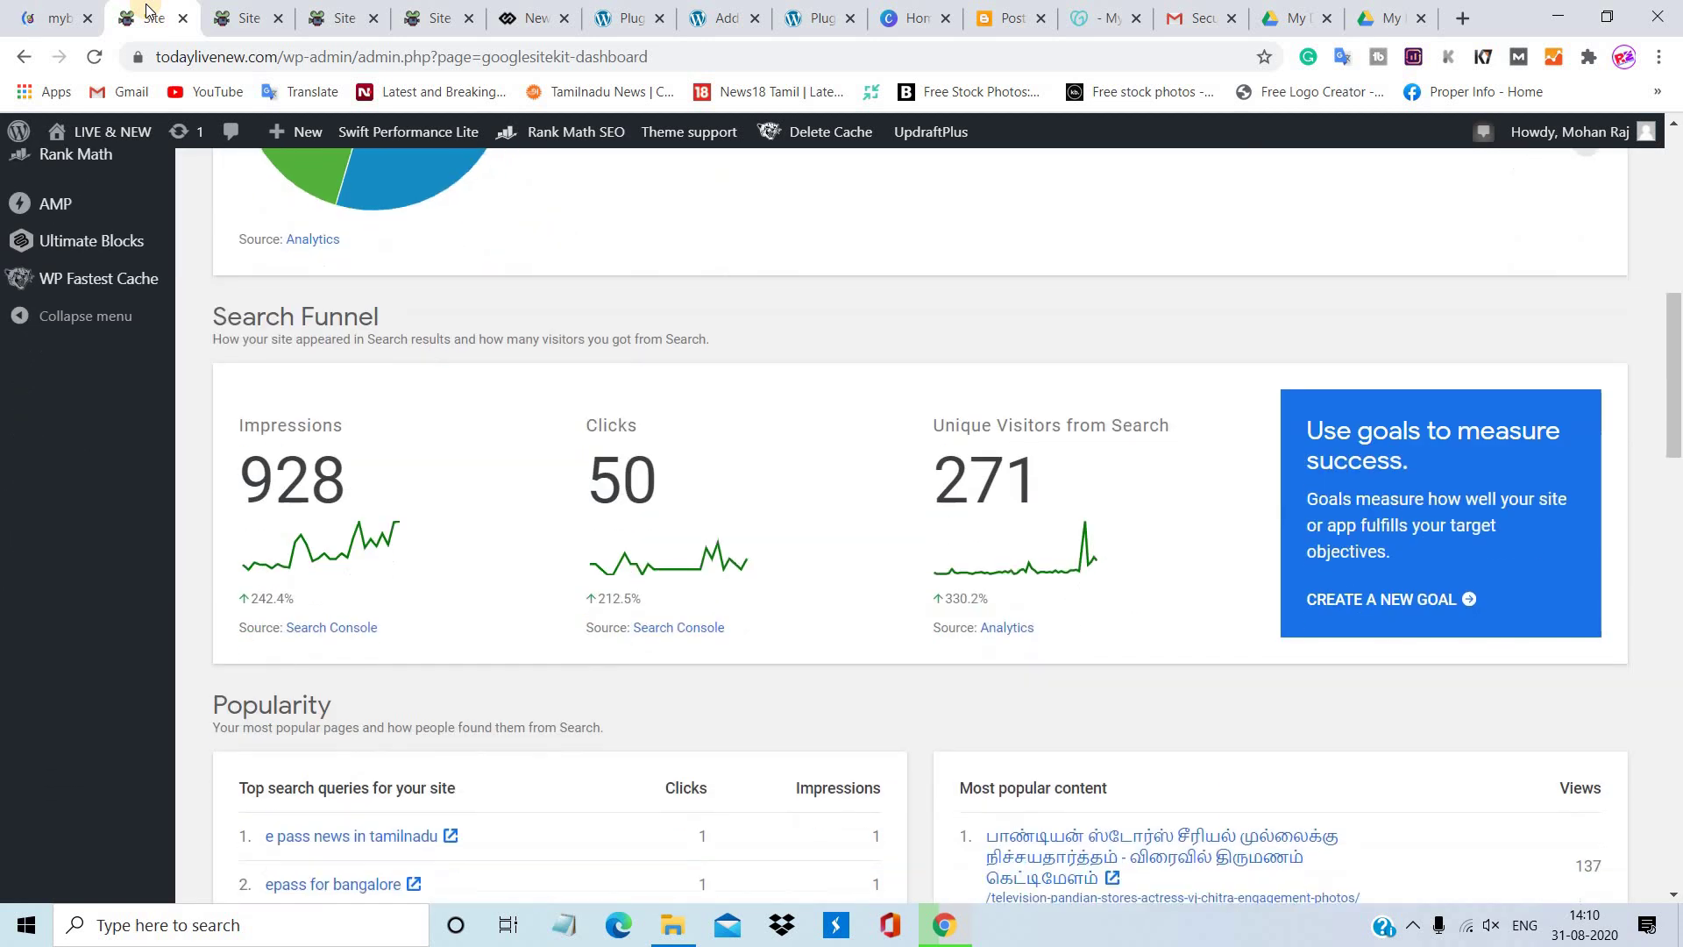
{"action": "key", "text": "Down"}
{"action": "key", "text": "Down"}
{"action": "key", "text": "Down"}
{"action": "key", "text": "Down"}
{"action": "key", "text": "Down"}
{"action": "key", "text": "Down"}
{"action": "key", "text": "Down"}
{"action": "key", "text": "Down"}
{"action": "key", "text": "Down"}
{"action": "key", "text": "Down"}
{"action": "key", "text": "Down"}
{"action": "key", "text": "Down"}
{"action": "key", "text": "Down"}
{"action": "key", "text": "Down"}
{"action": "key", "text": "Down"}
{"action": "key", "text": "Down"}
{"action": "key", "text": "Down"}
{"action": "key", "text": "Down"}
{"action": "key", "text": "Down"}
{"action": "key", "text": "Down"}
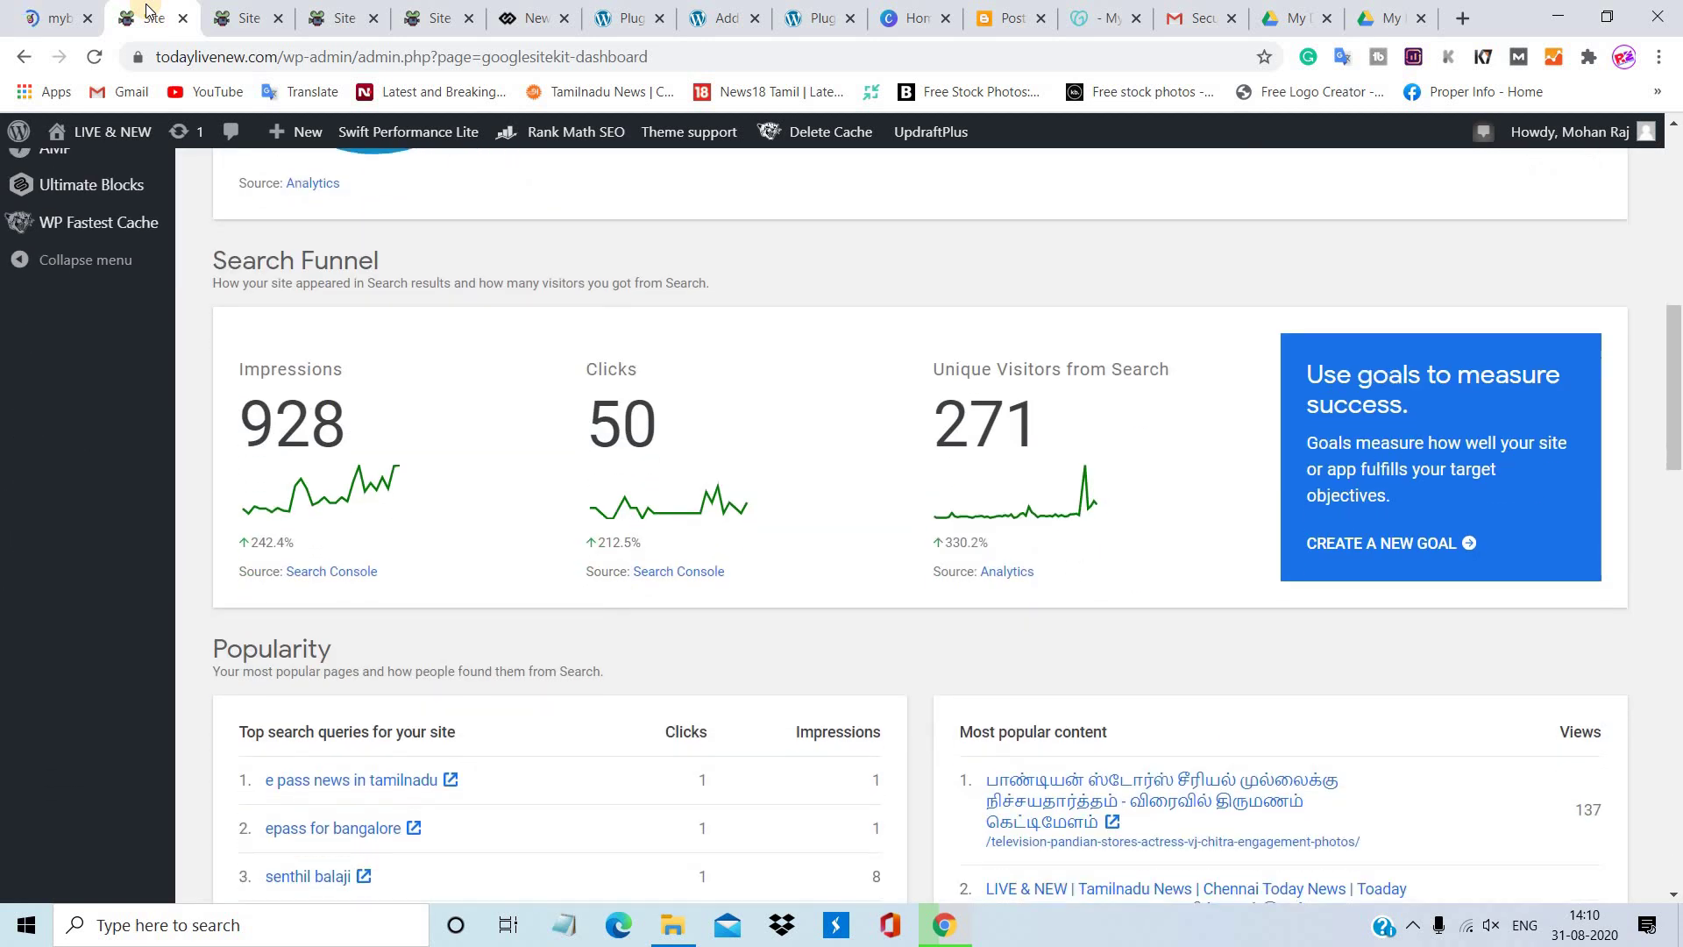
{"action": "key", "text": "Down"}
{"action": "key", "text": "Down"}
{"action": "key", "text": "Down"}
{"action": "key", "text": "Down"}
{"action": "key", "text": "Down"}
{"action": "key", "text": "Down"}
{"action": "key", "text": "Down"}
{"action": "key", "text": "Down"}
{"action": "key", "text": "Down"}
{"action": "key", "text": "Down"}
{"action": "key", "text": "Down"}
{"action": "key", "text": "Down"}
{"action": "key", "text": "Down"}
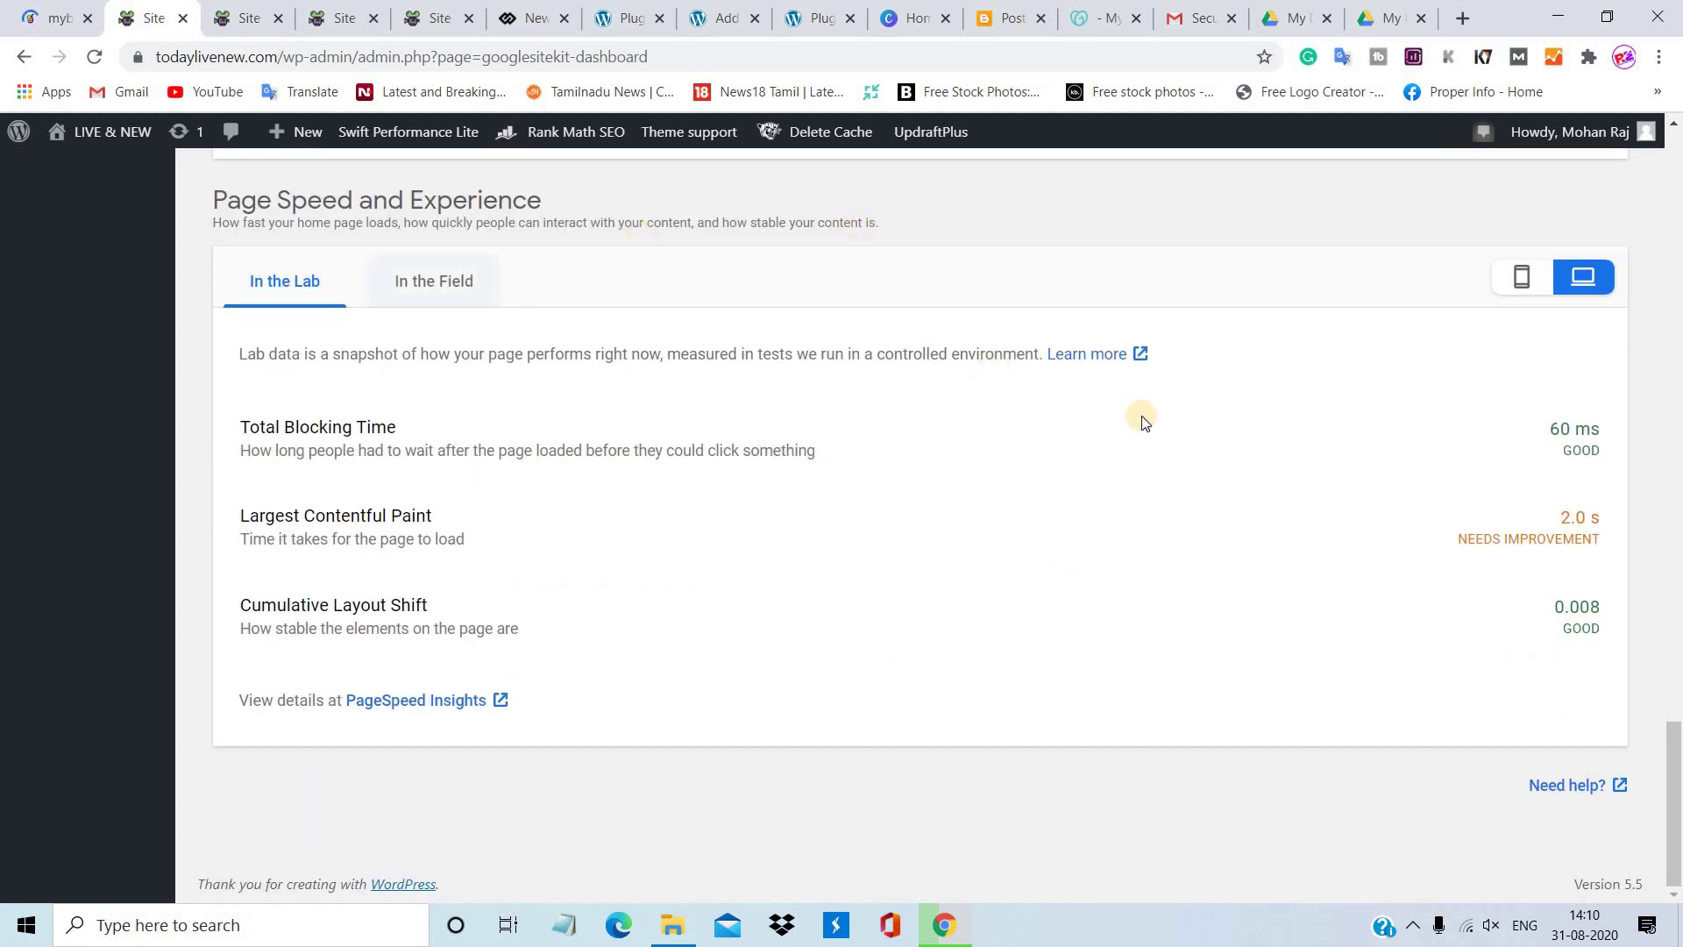
View the desktop lab results under Page Speed and Experience and return to the start of the dashboard
{"action": "left_click", "coordinate": [1566, 286]}
{"action": "left_click_drag", "start_coordinate": [1675, 771], "coordinate": [1655, 614]}
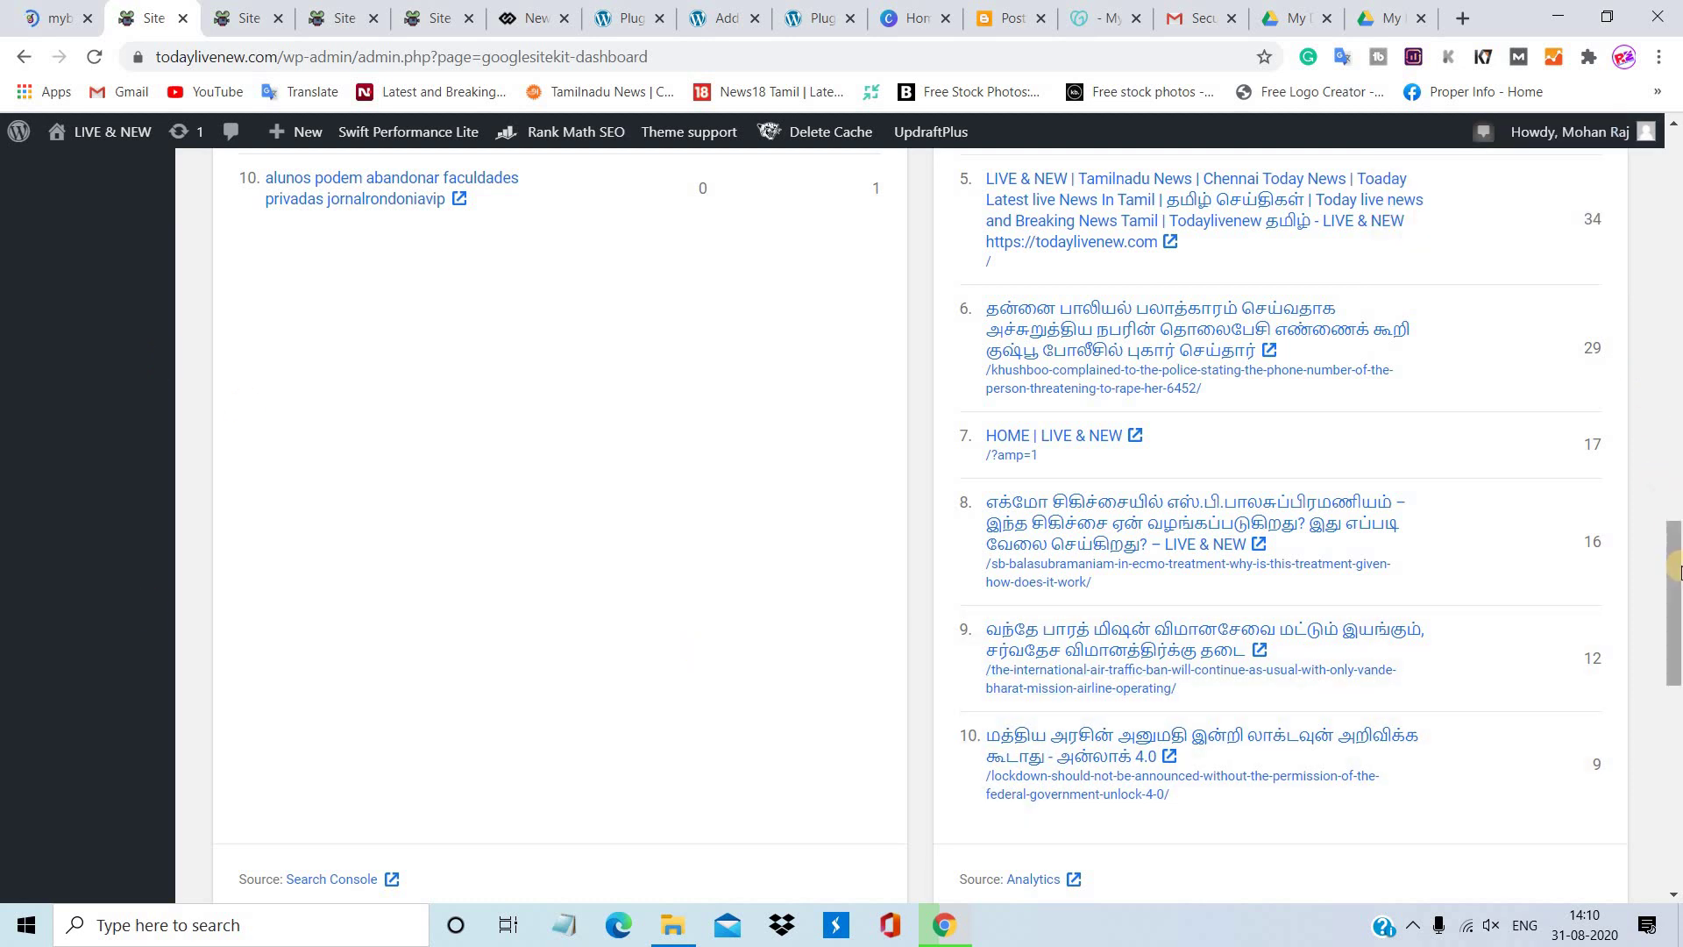
{"action": "scroll", "coordinate": [1648, 340], "scroll_direction": "up", "scroll_amount": 15}
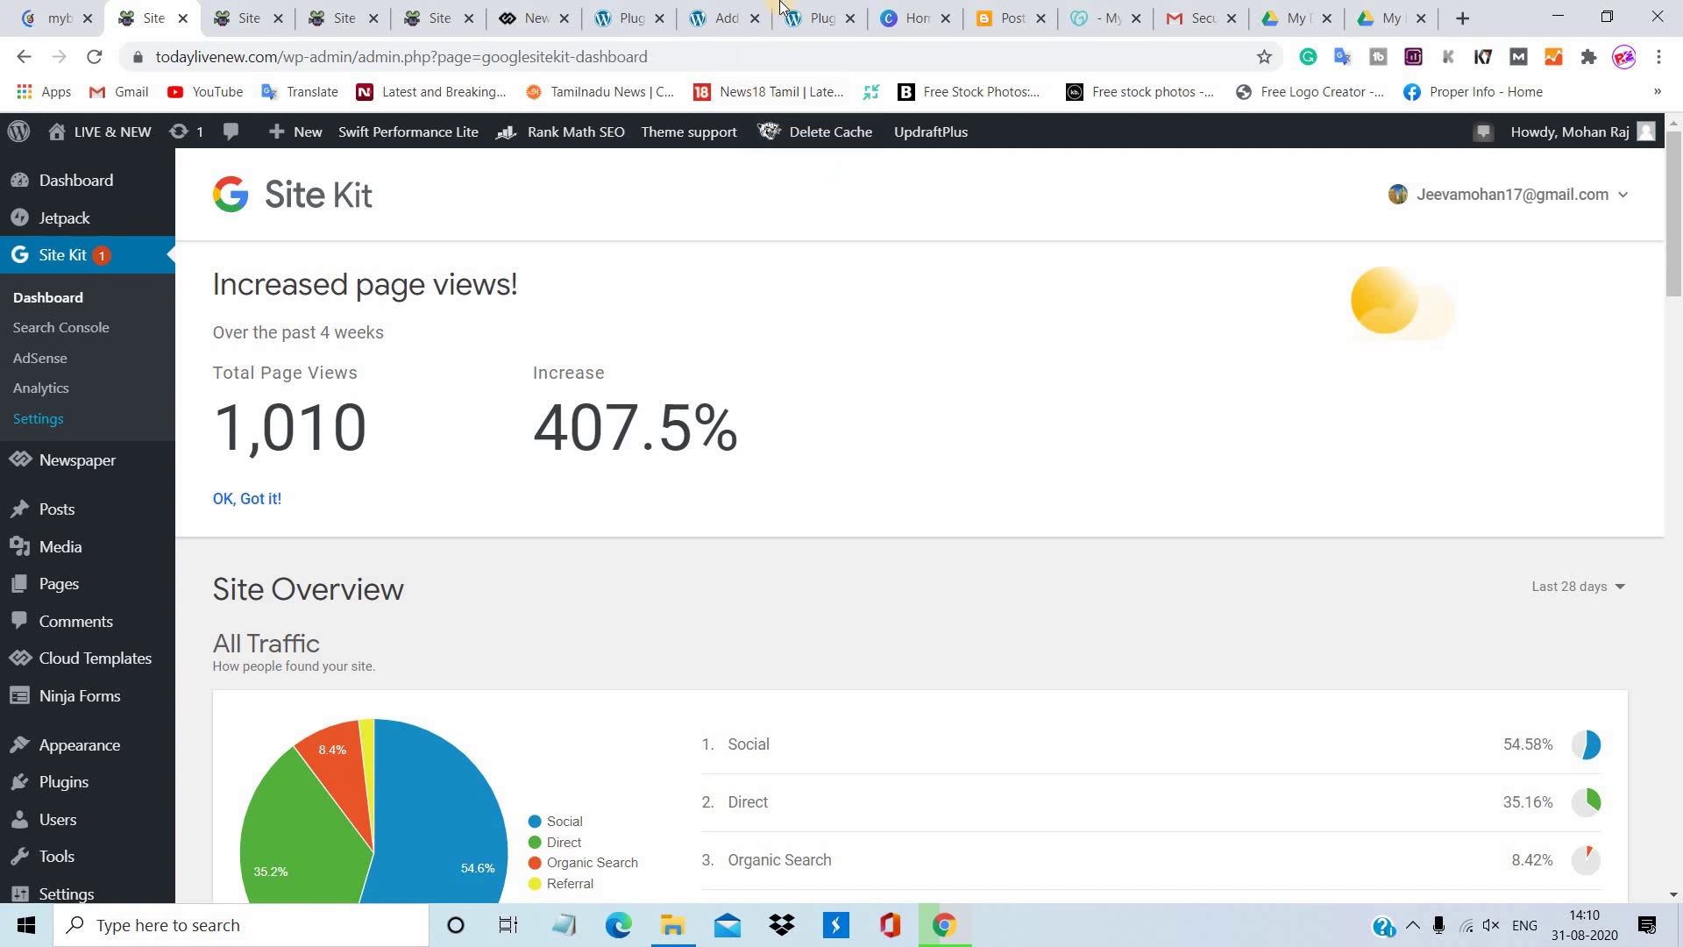
Examine Site Kit by Google in My Blog's plugin search results and installed plugins, ending at its activation notice
{"action": "left_click", "coordinate": [806, 7]}
{"action": "left_click", "coordinate": [723, 17]}
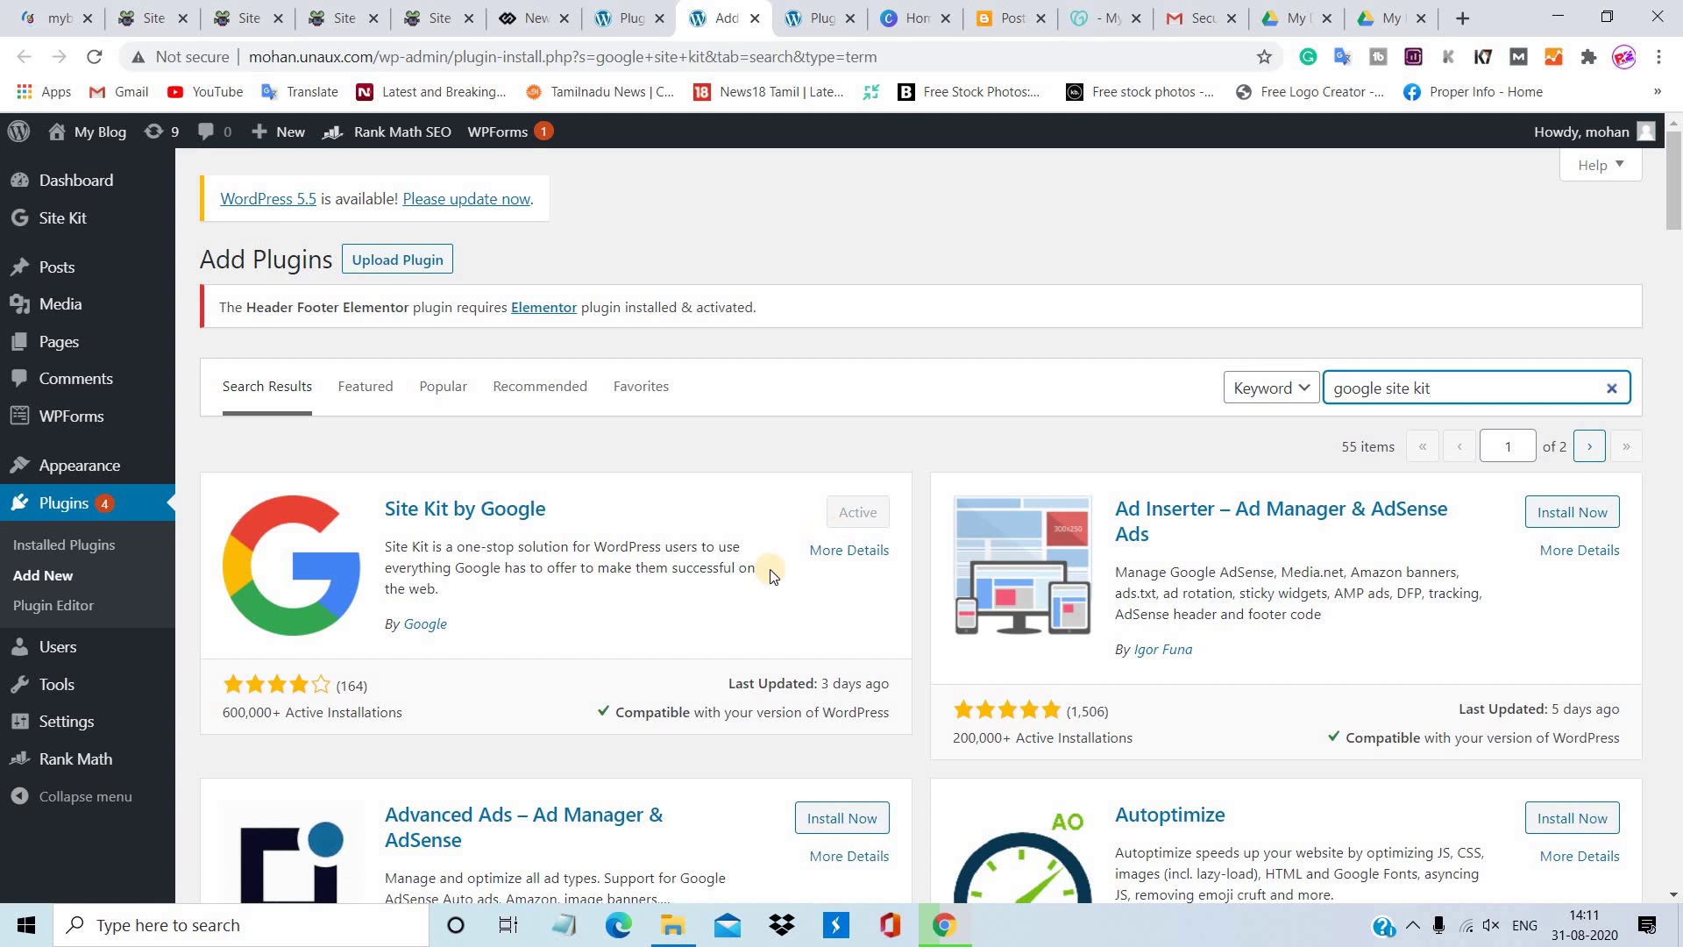
{"action": "left_click", "coordinate": [644, 7]}
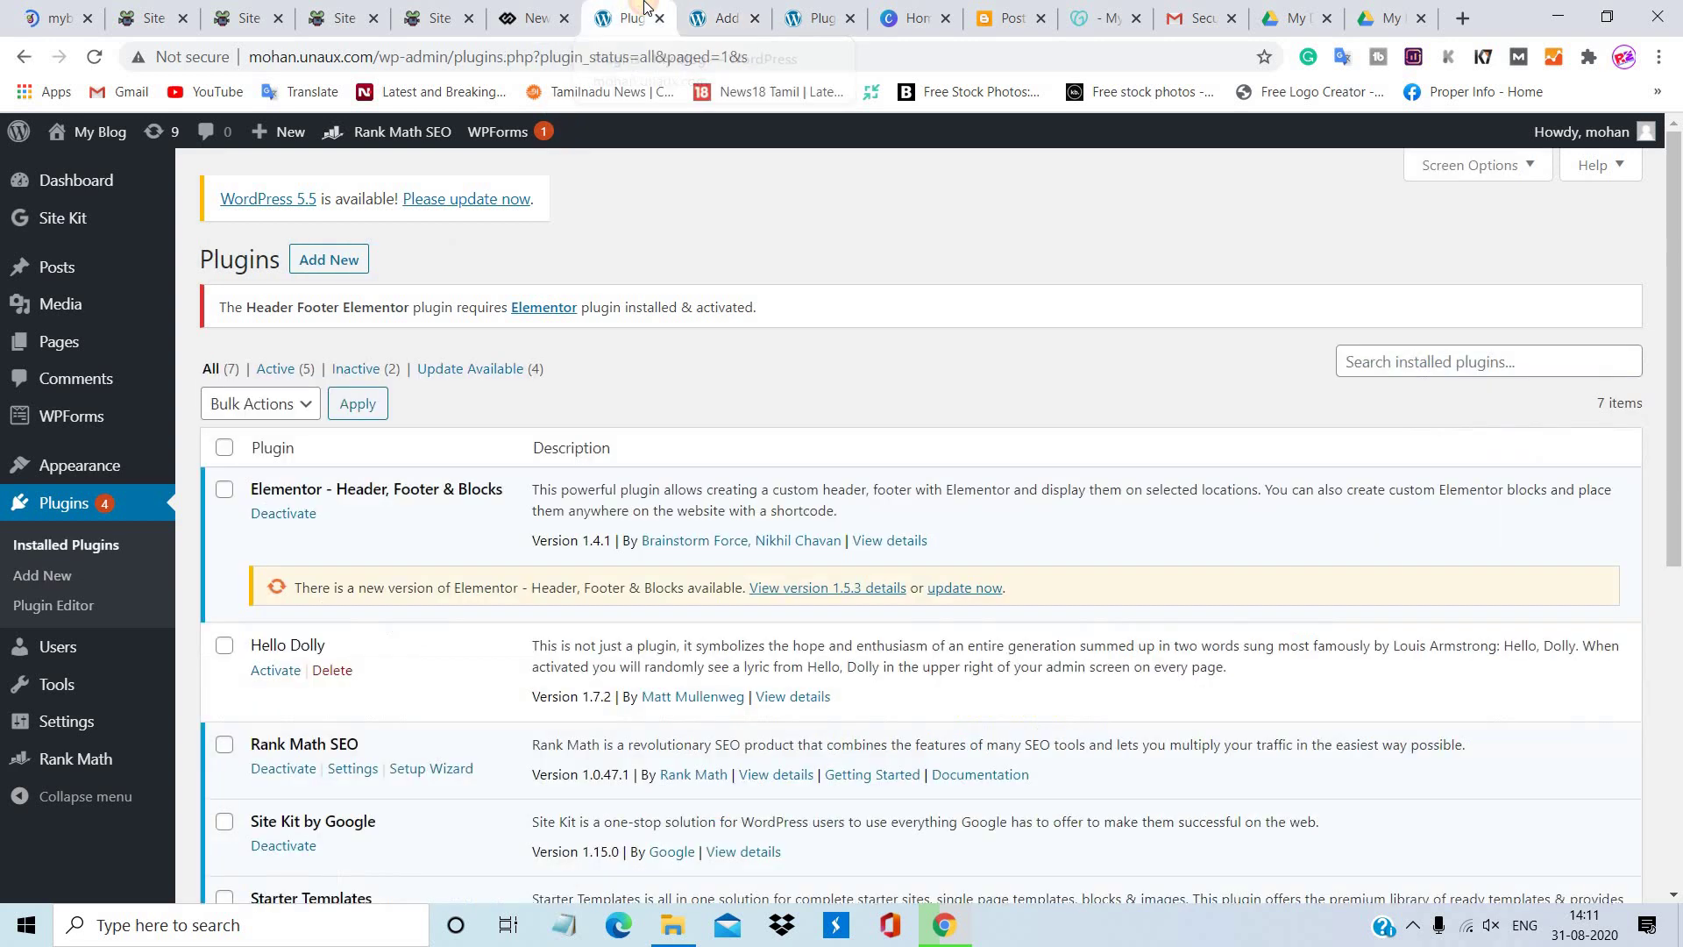
{"action": "left_click", "coordinate": [760, 7]}
{"action": "left_click", "coordinate": [798, 12]}
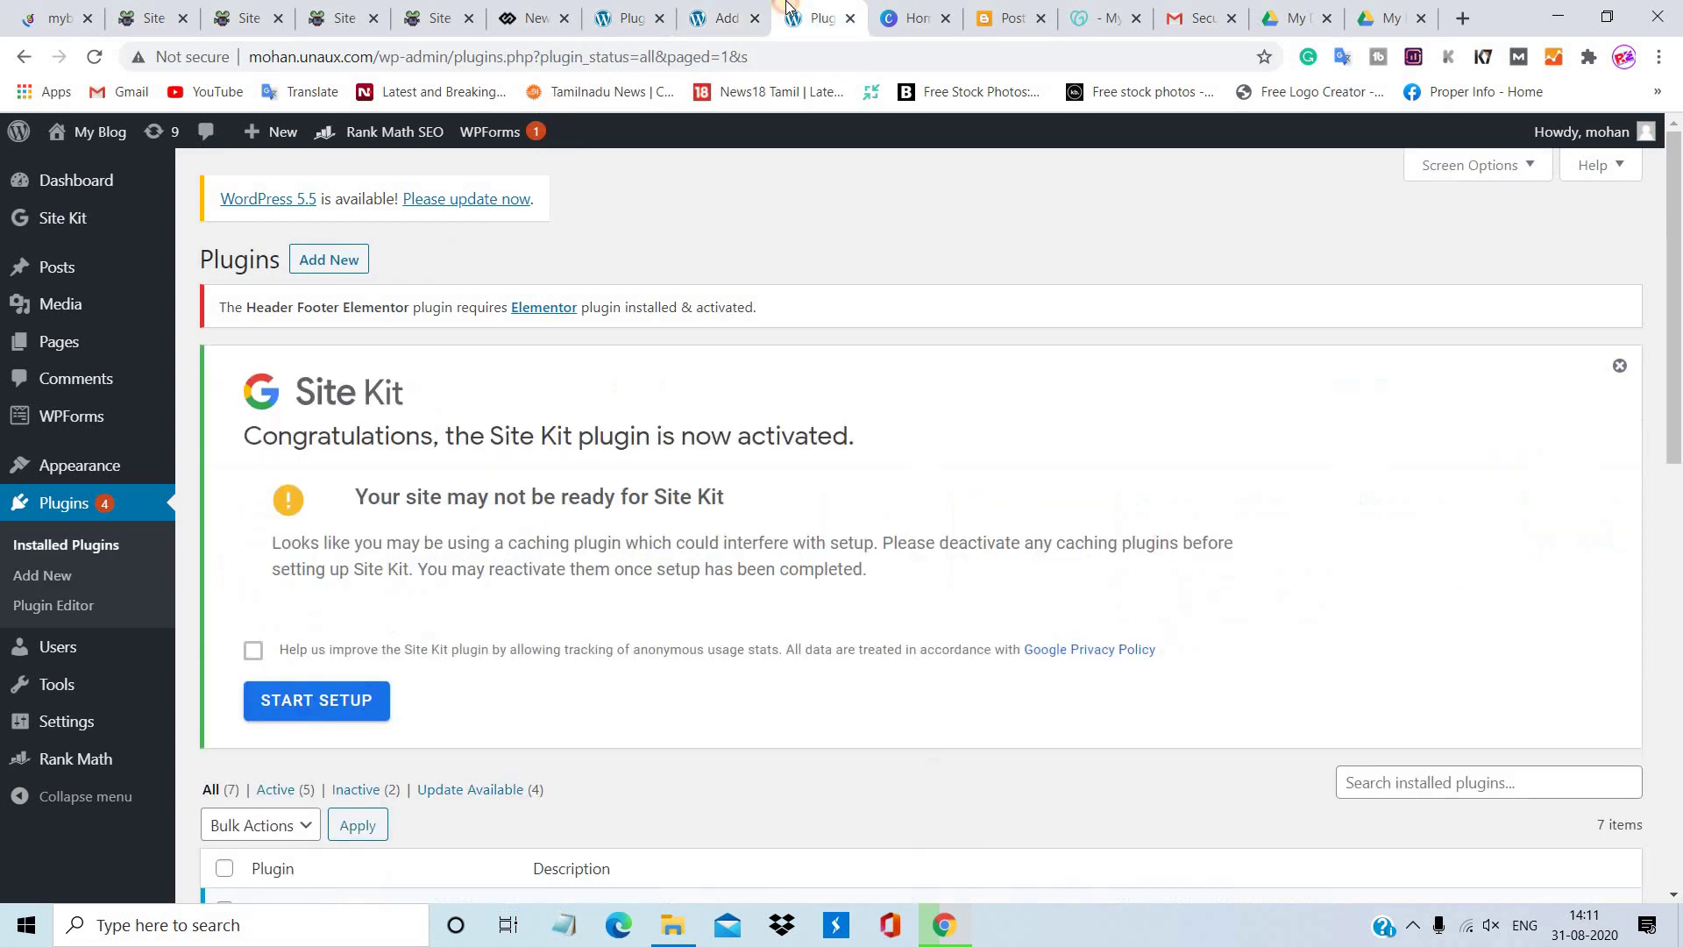
Start the Site Kit setup for My Blog, request sign-in with Google, and return to the LIVE & NEW Site Kit settings
{"action": "left_click", "coordinate": [316, 717]}
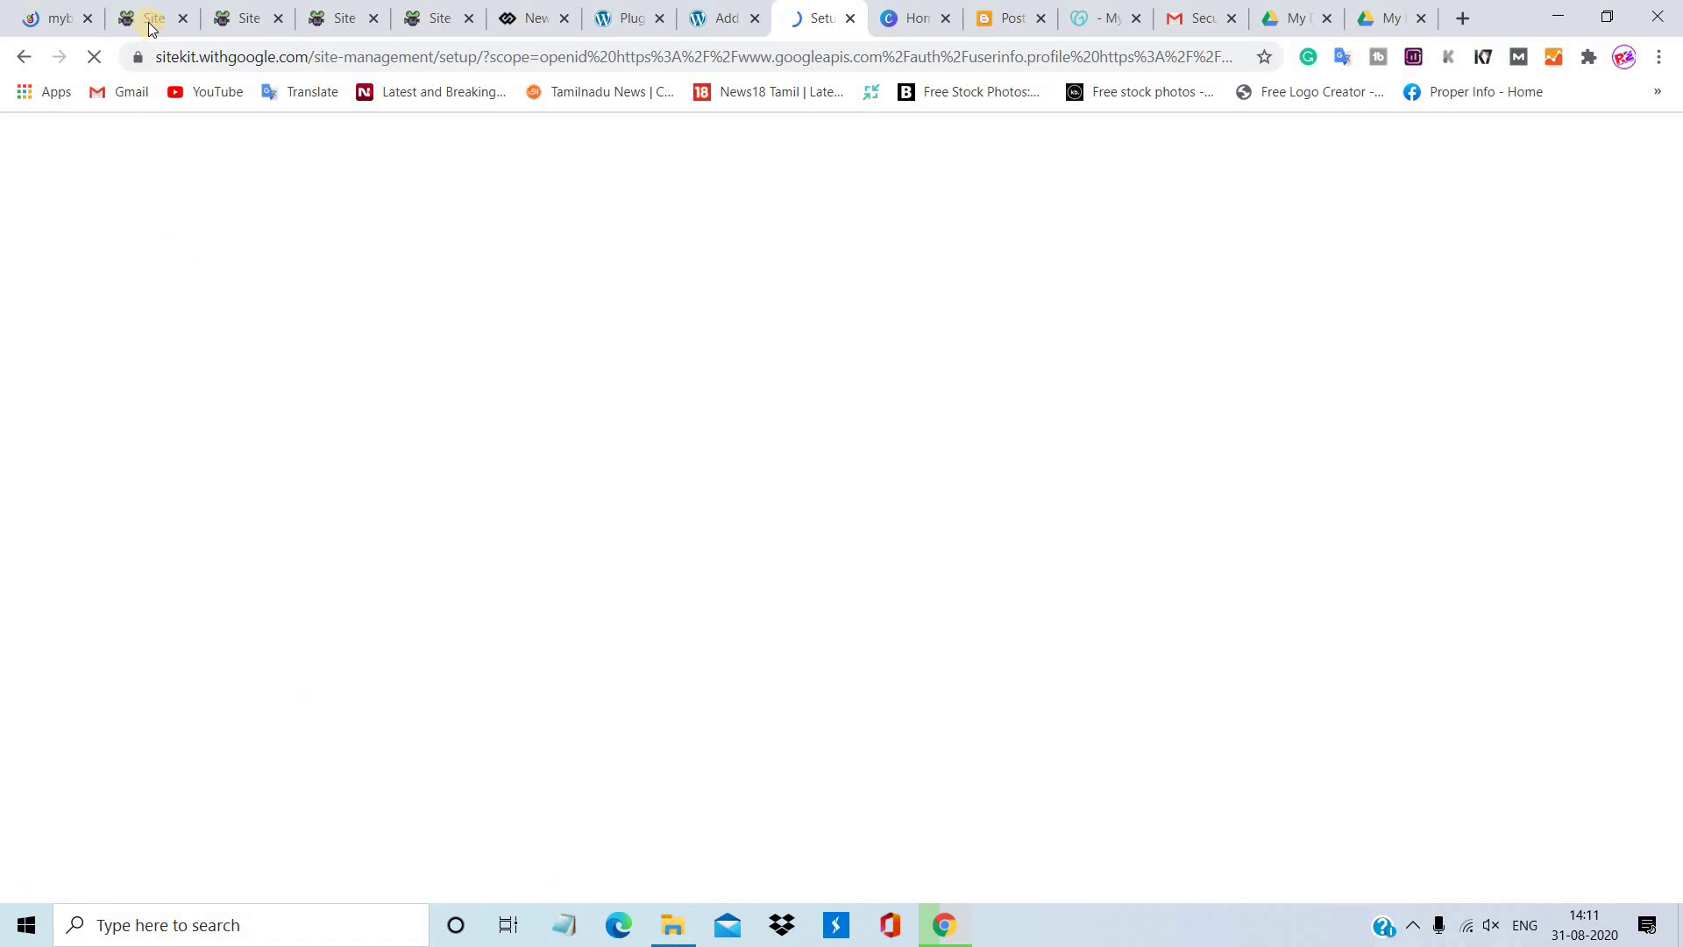
{"action": "left_click", "coordinate": [422, 7]}
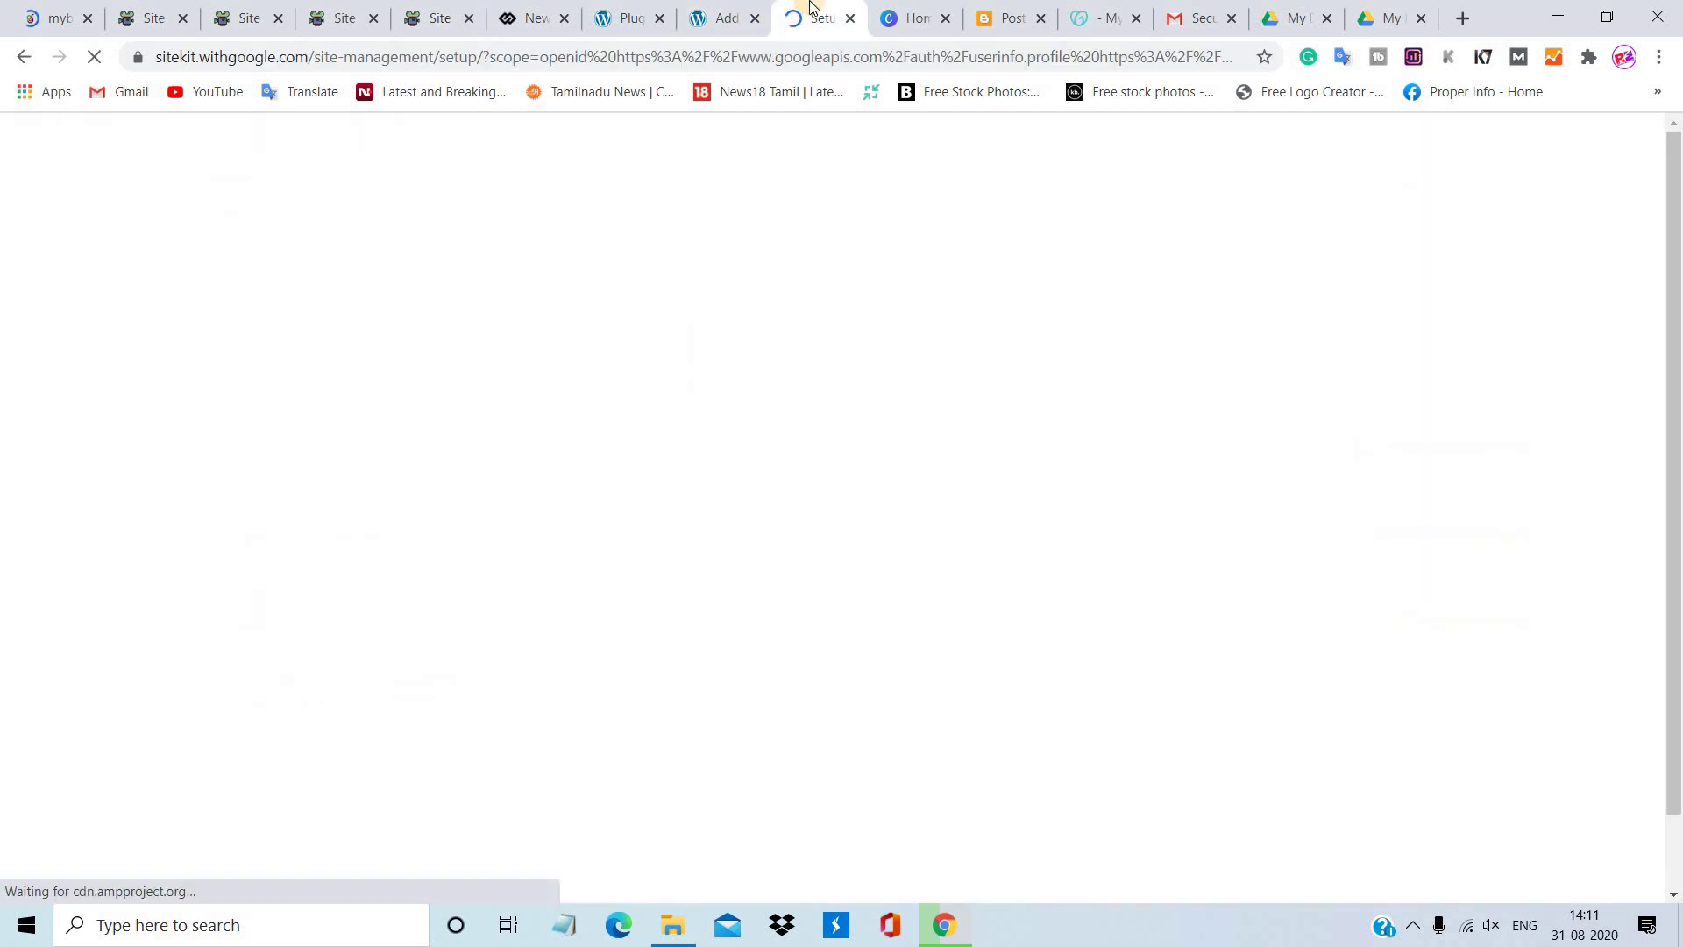
{"action": "left_click", "coordinate": [819, 17]}
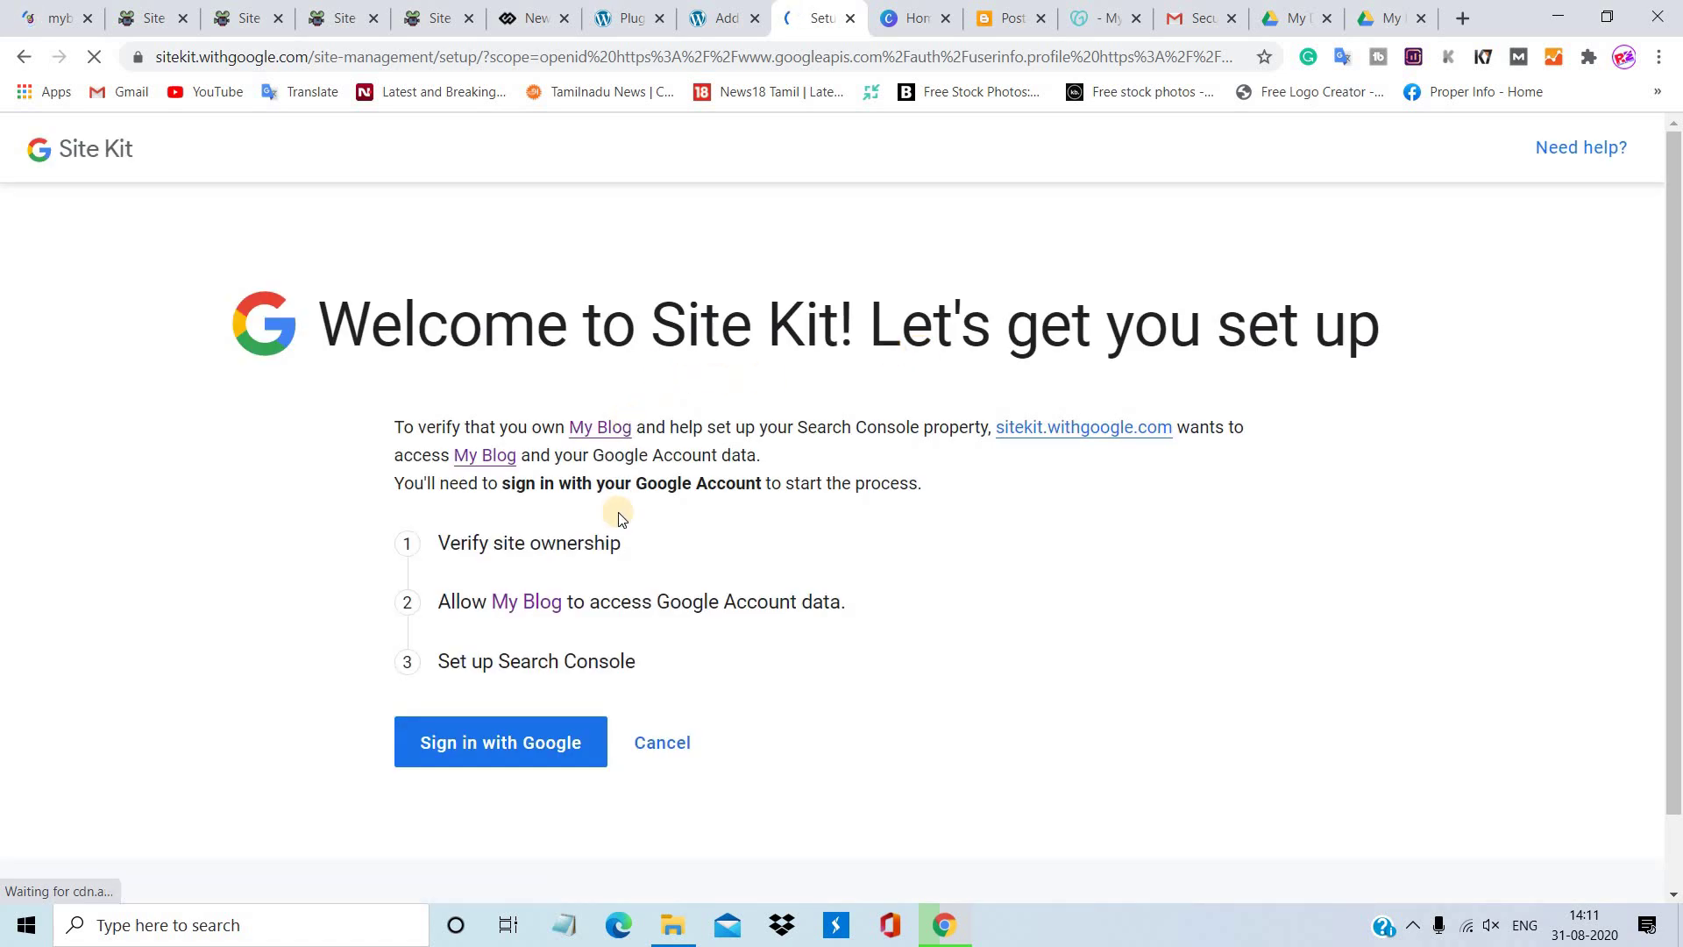
{"action": "left_click", "coordinate": [526, 752]}
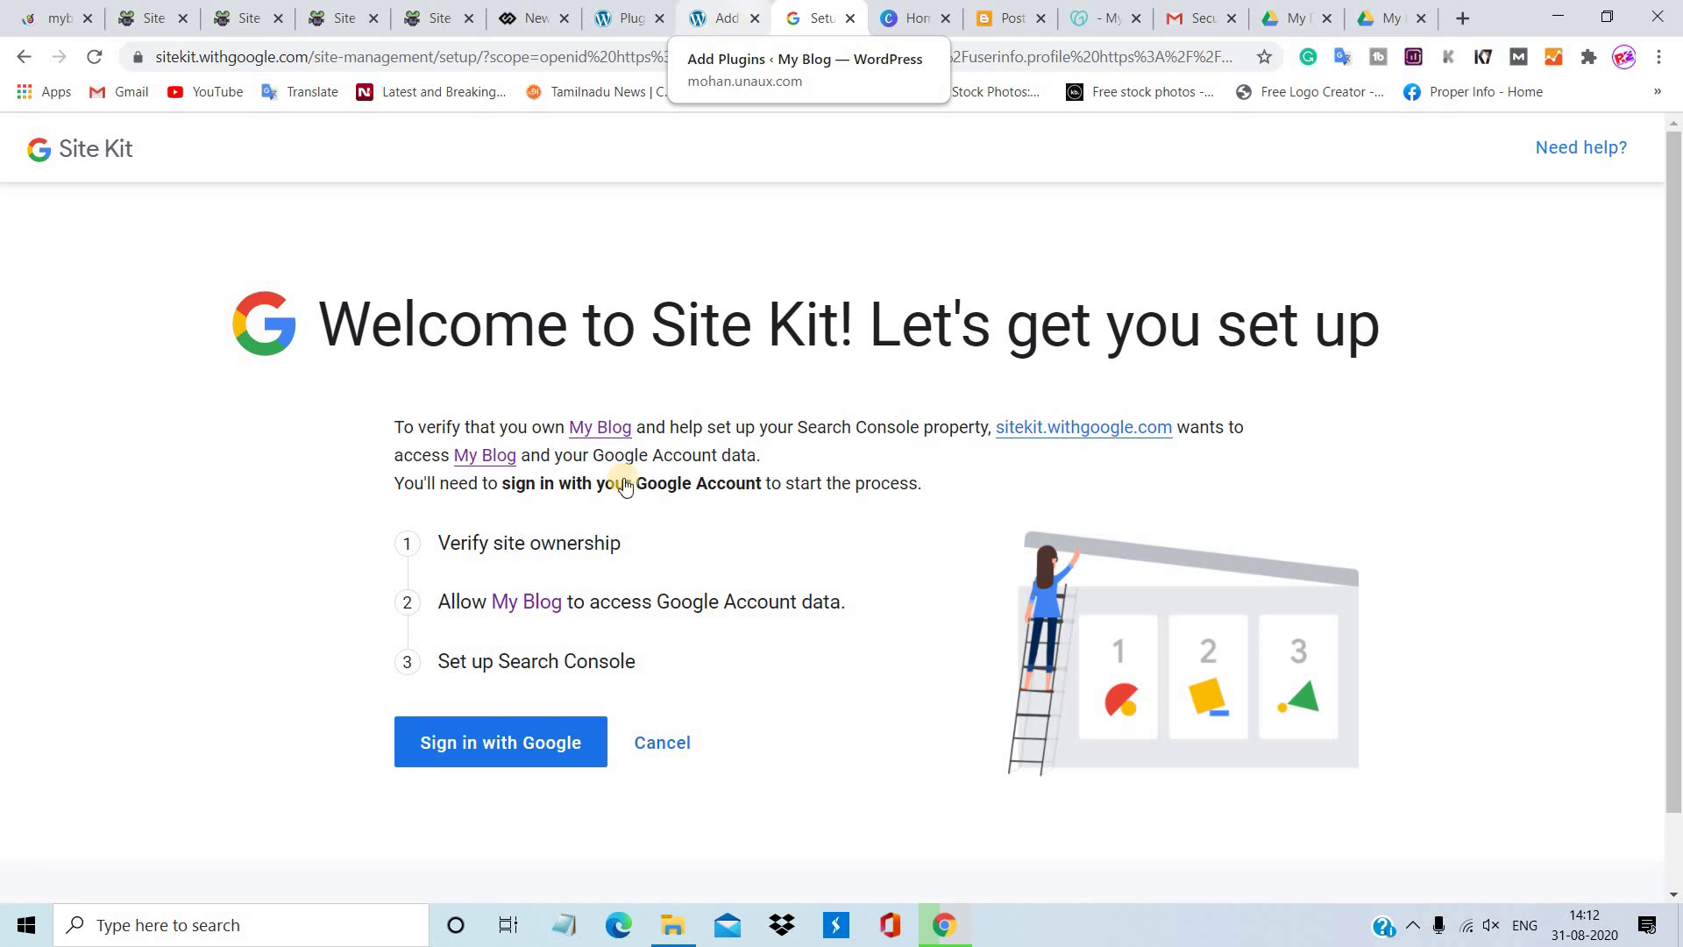
{"action": "left_click", "coordinate": [528, 741]}
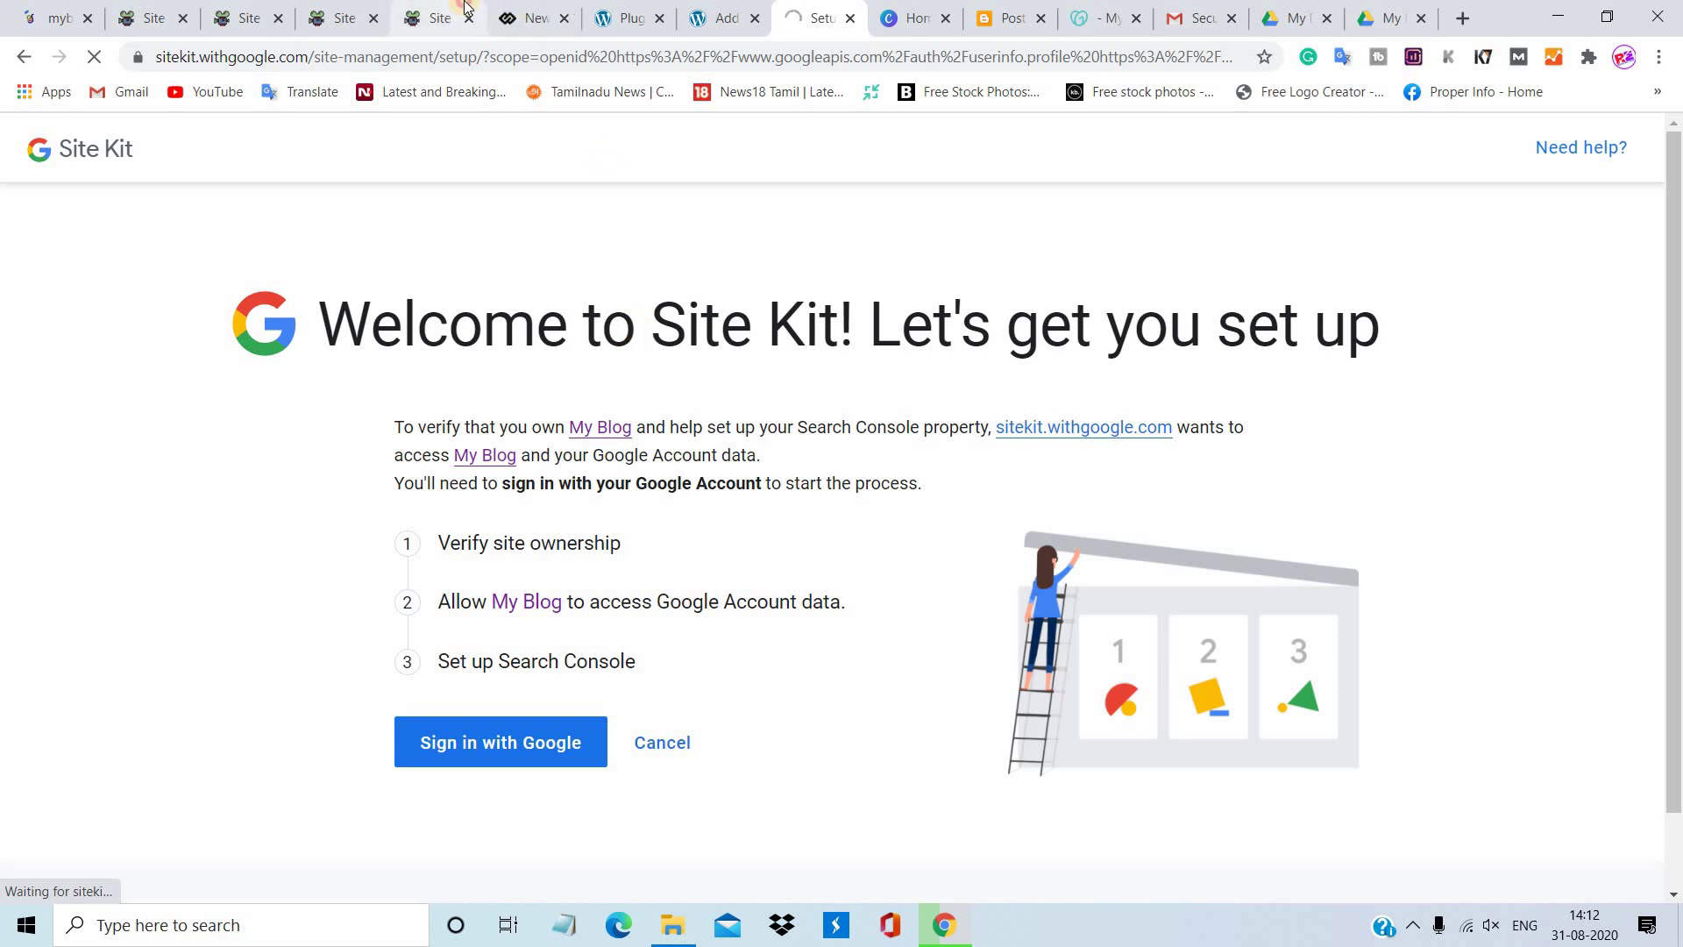
{"action": "left_click", "coordinate": [441, 17]}
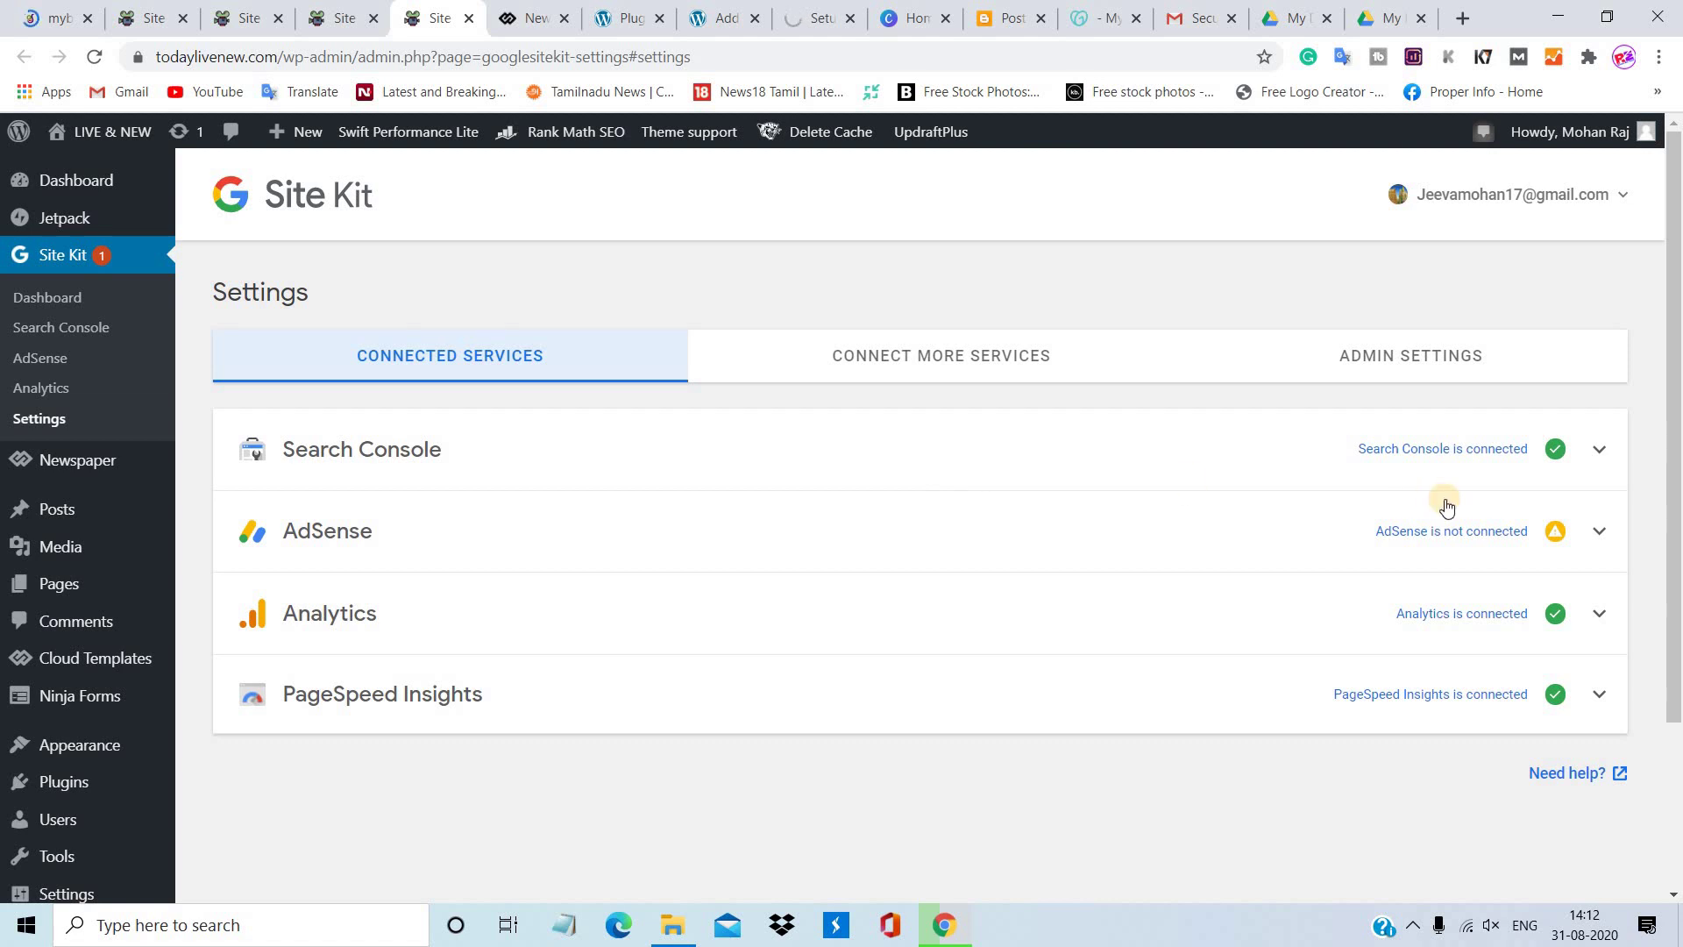